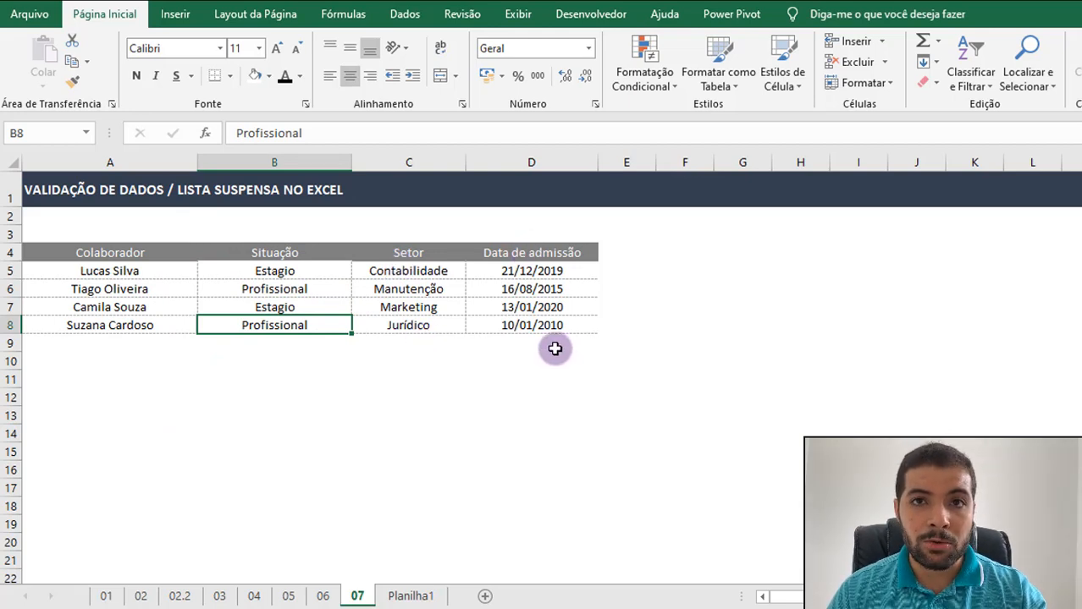
# Enter Efetivo as the situation in cell B5, and set it back to Estagio
pyautogui.click(296, 267)
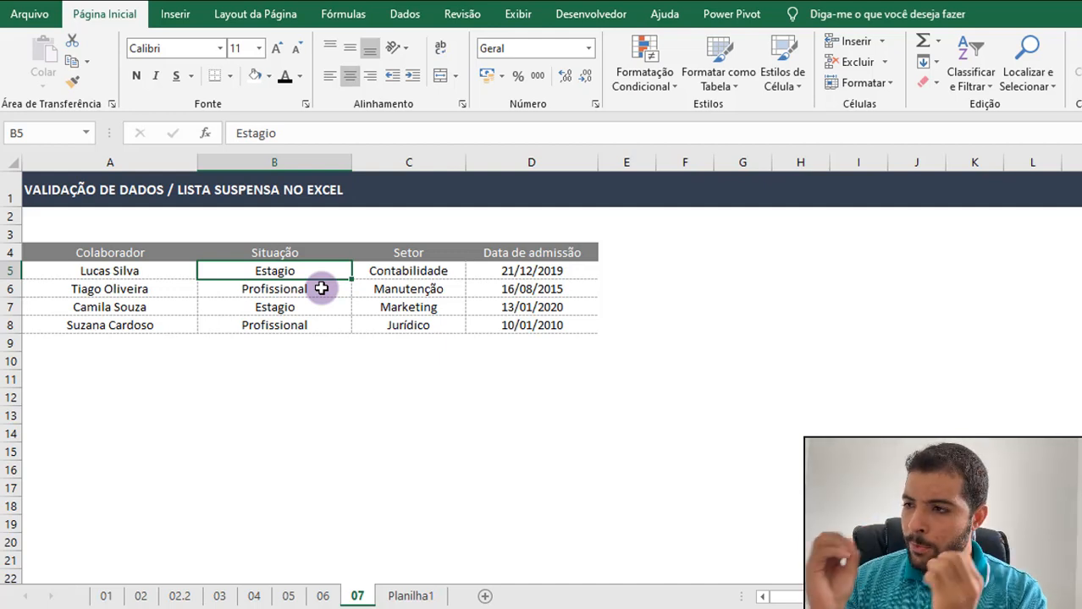
pyautogui.write('Efetivo')
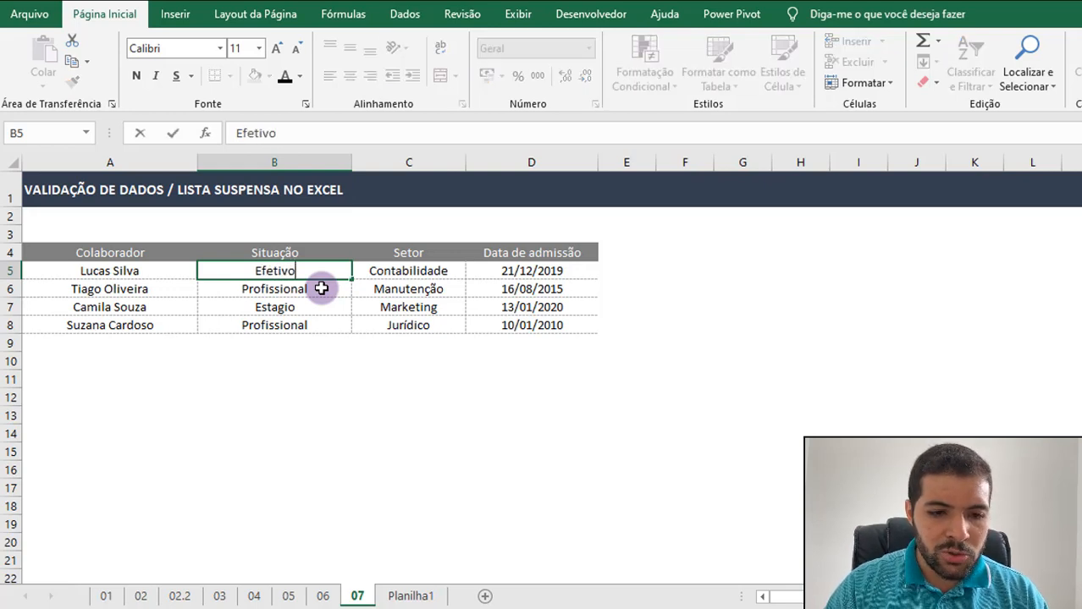
pyautogui.press('Return')
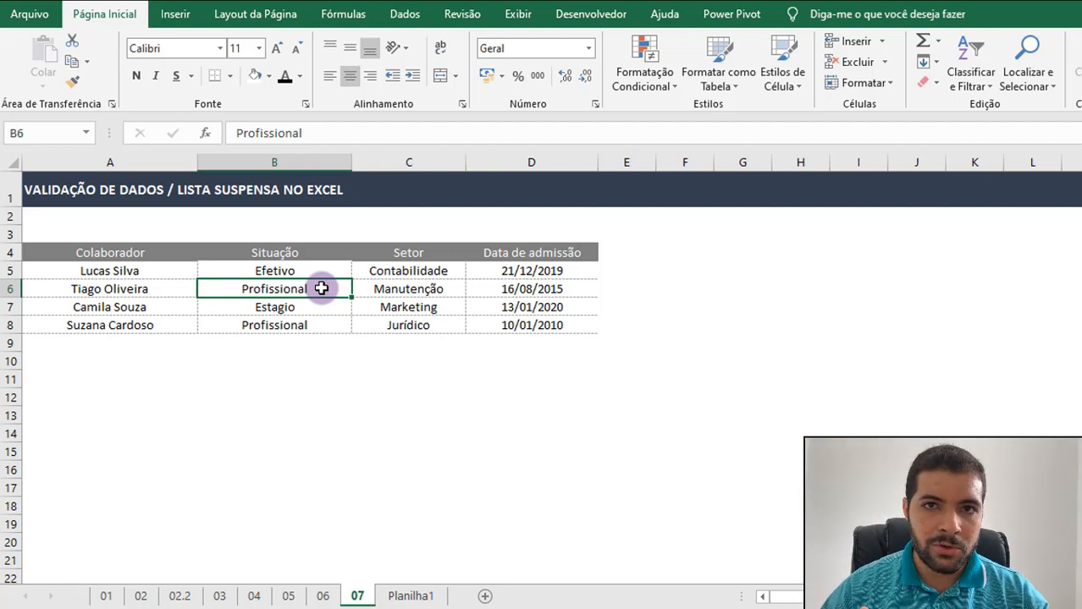
pyautogui.click(307, 273)
pyautogui.write('Estagio')
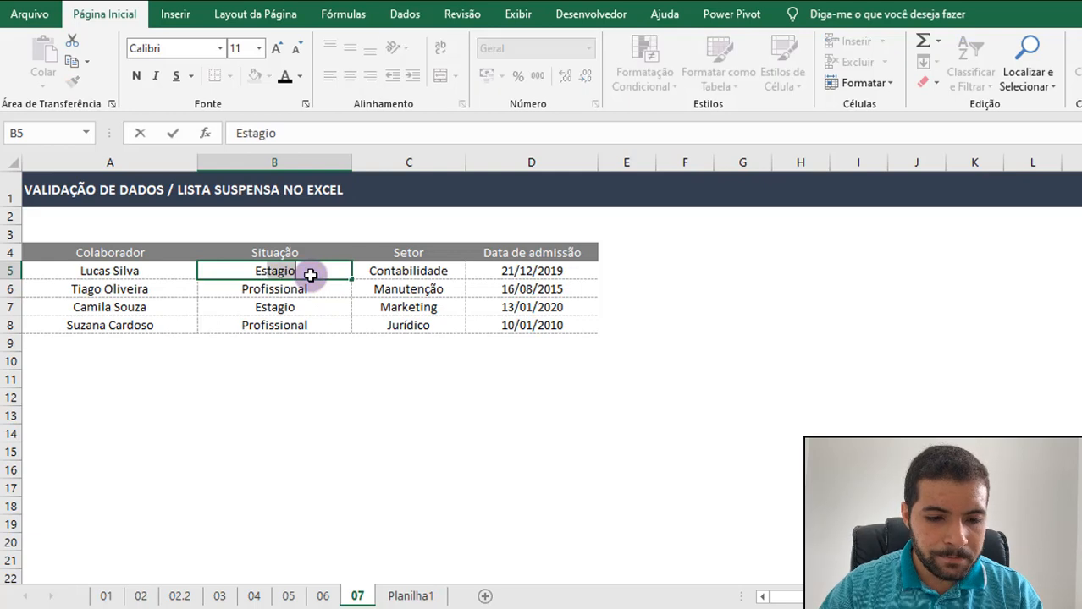
pyautogui.press('Return')
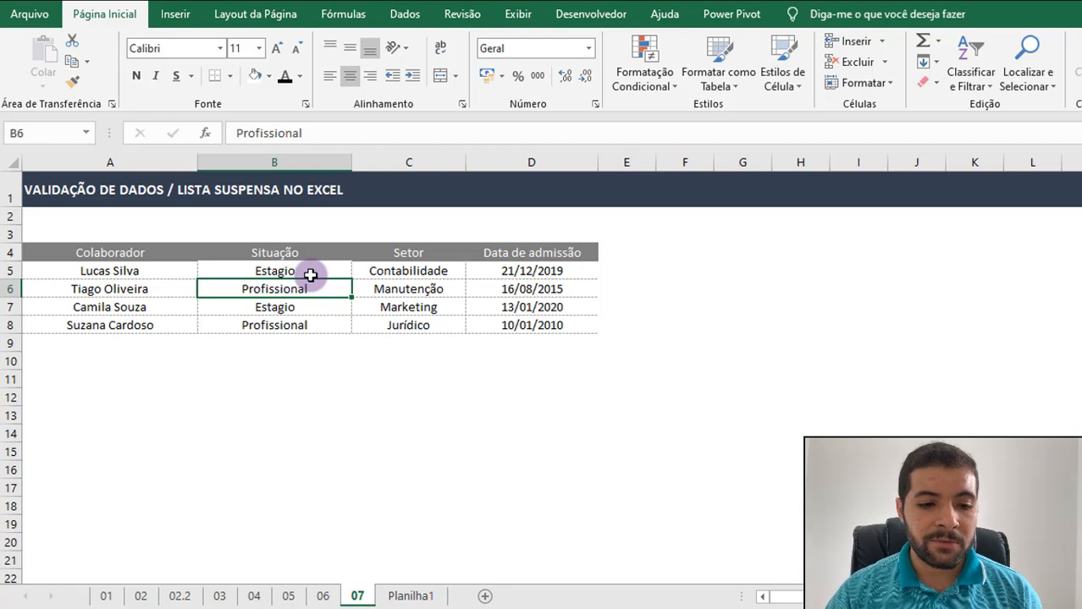
# Open the data validation settings for the Situação cells B5:B8
pyautogui.click(311, 269)
pyautogui.moveTo(310, 269); pyautogui.dragTo(302, 323)
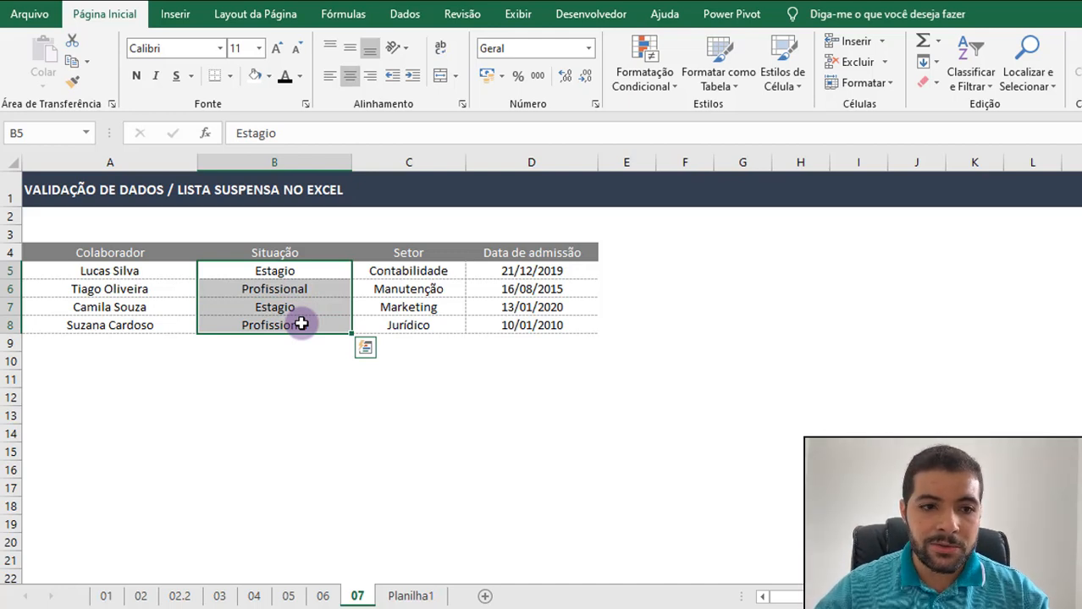
pyautogui.click(404, 15)
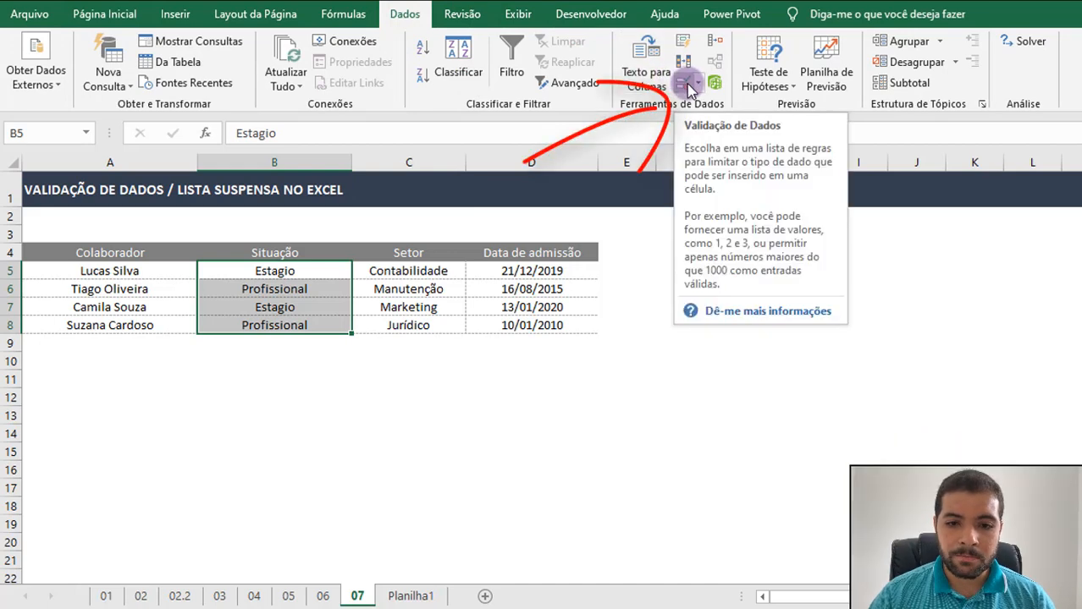
pyautogui.click(688, 86)
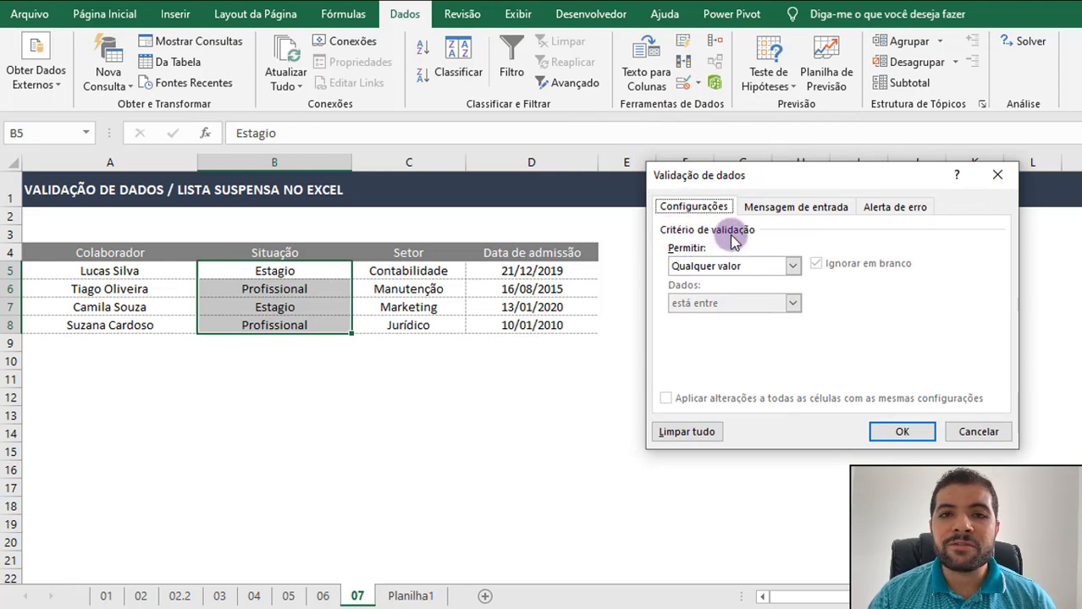
# Try the Número inteiro and Decimal validation criteria for the selected Situação cells
pyautogui.click(792, 267)
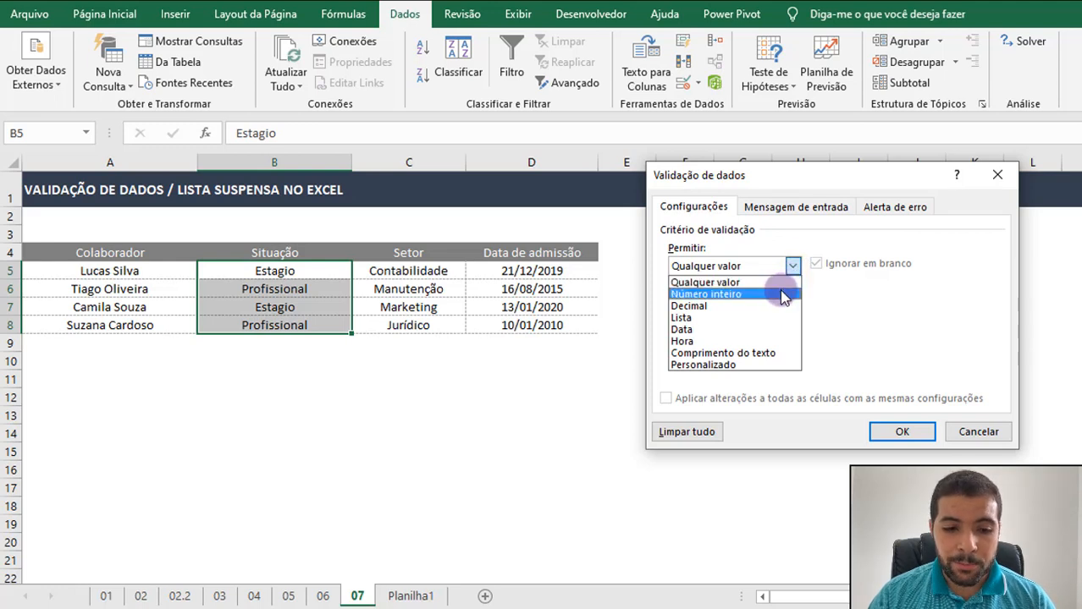
pyautogui.click(780, 295)
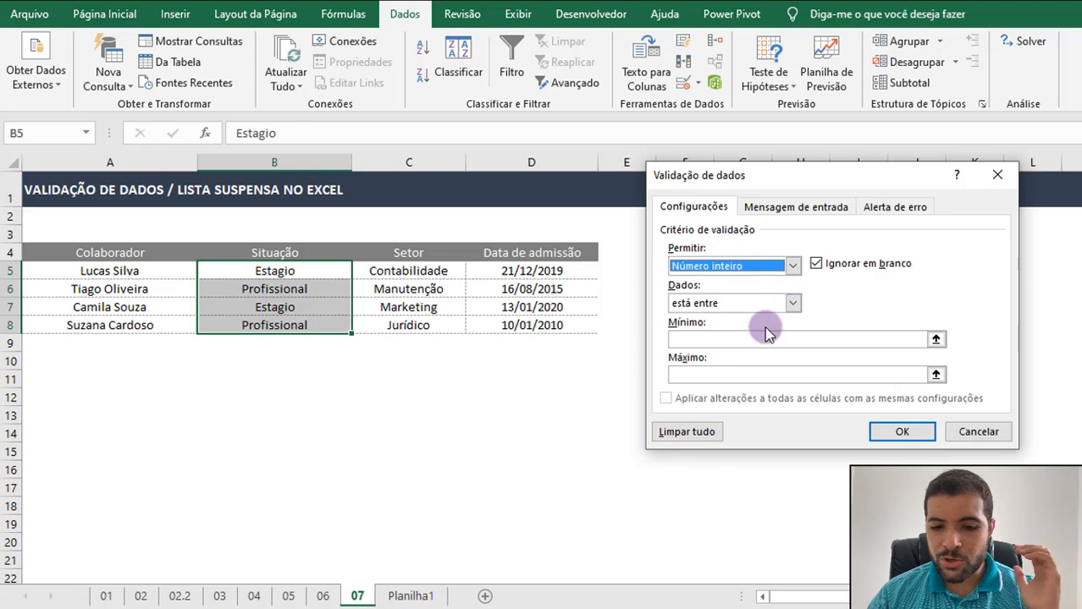
pyautogui.click(753, 336)
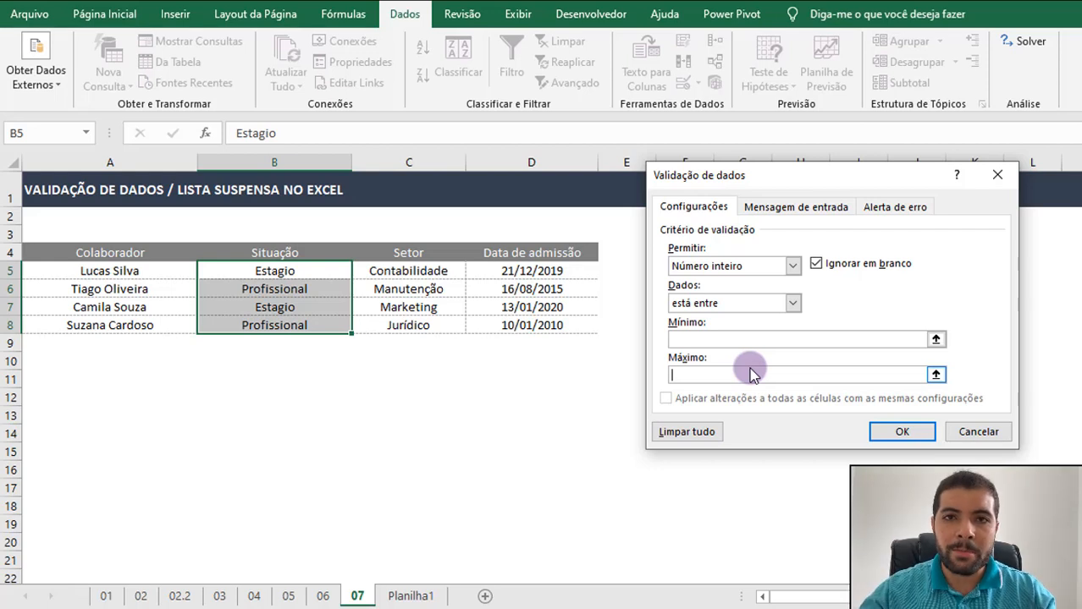
pyautogui.click(792, 267)
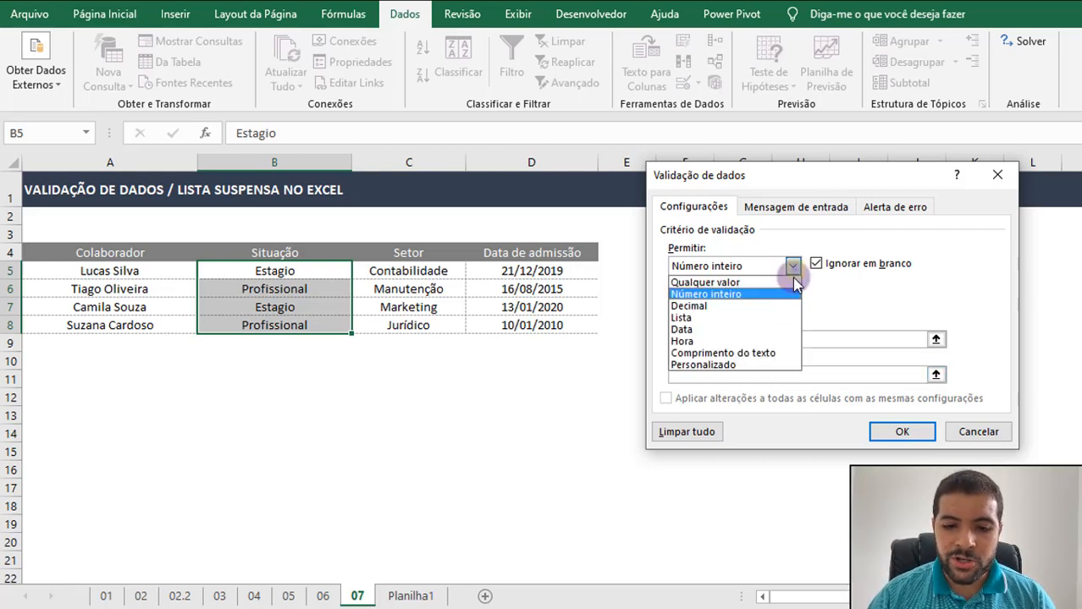
pyautogui.click(777, 305)
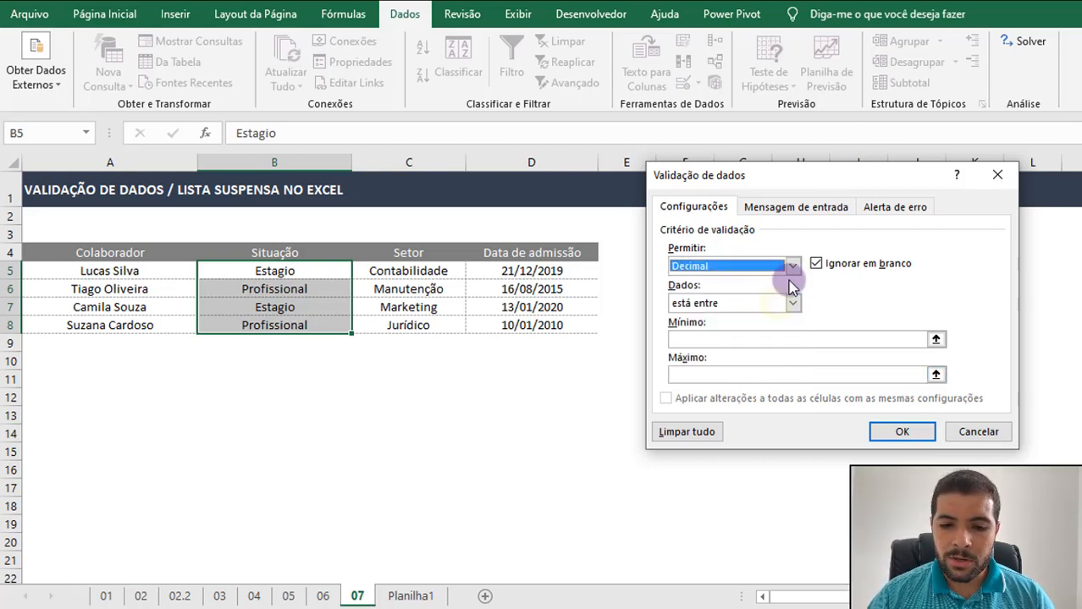
# Restrict cells B5:B8 to a Lista validation with the source Estagio;Profissional and apply it
pyautogui.click(792, 267)
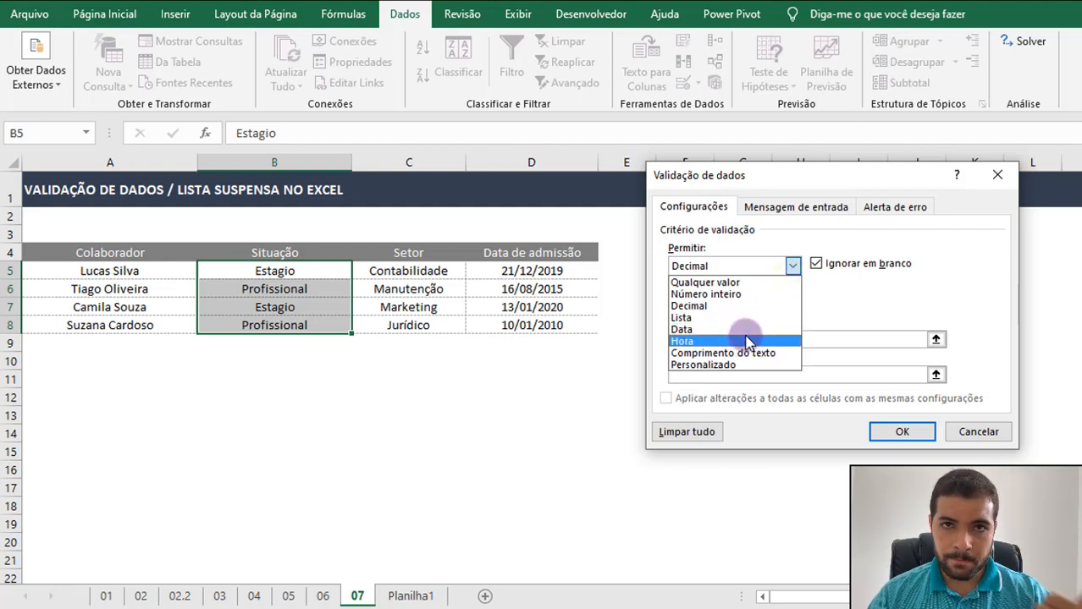
pyautogui.press('Up')
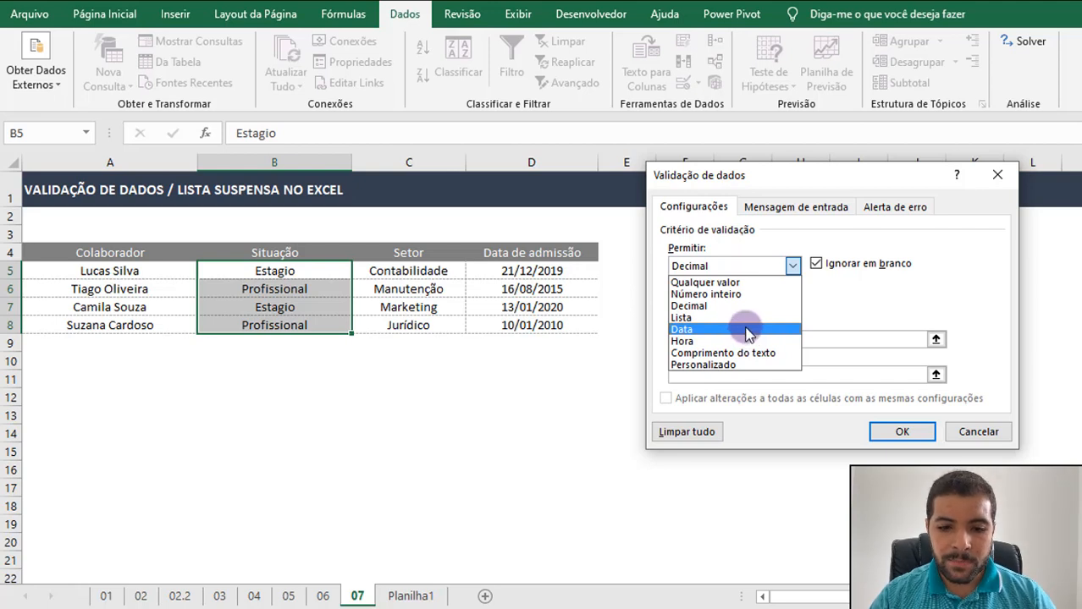
pyautogui.click(741, 323)
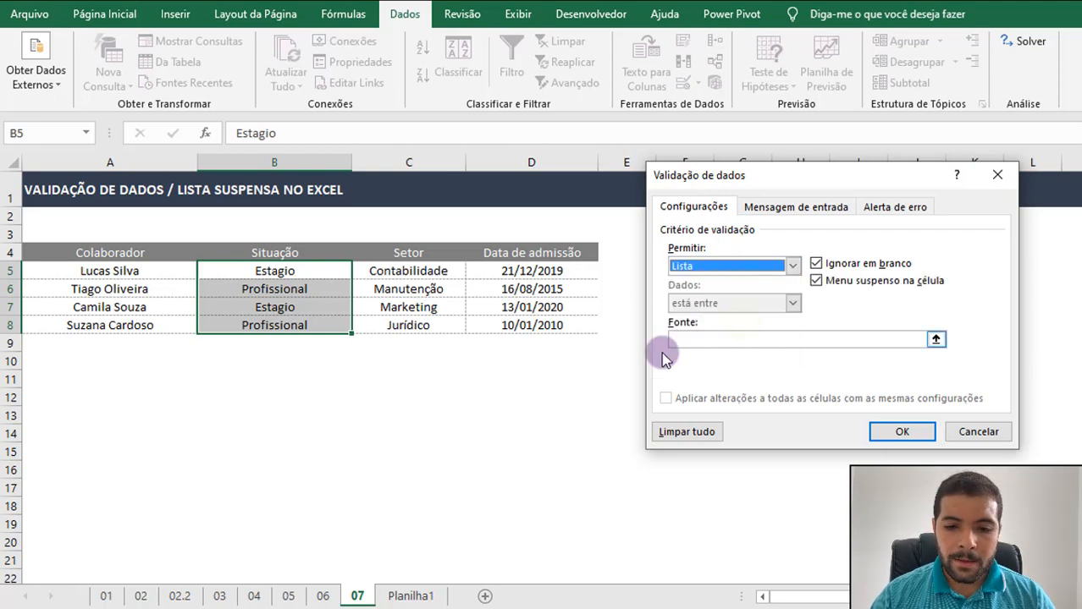
pyautogui.click(705, 337)
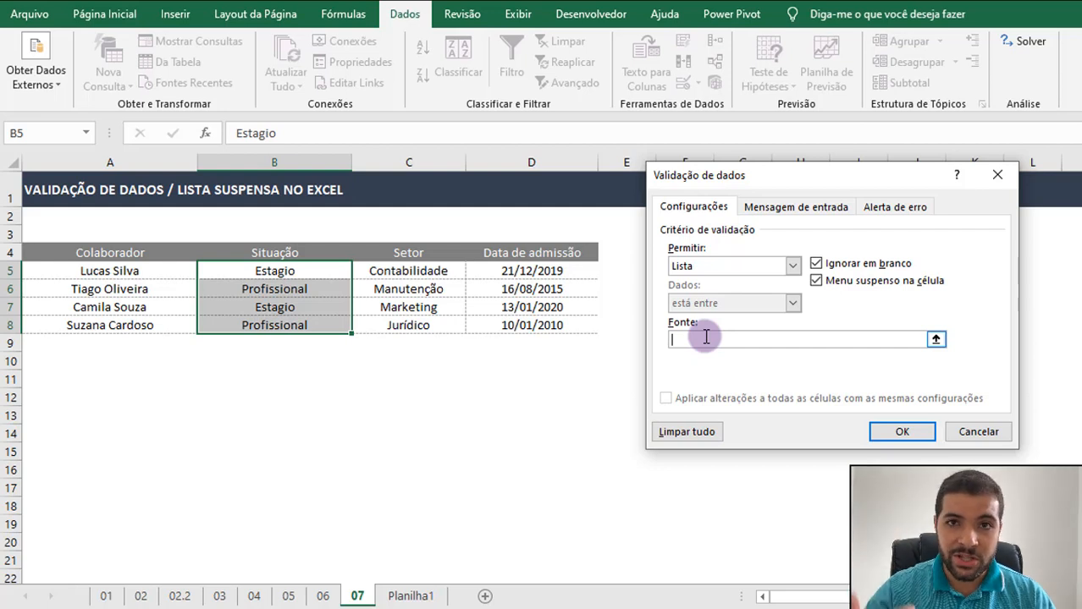
pyautogui.write('Est')
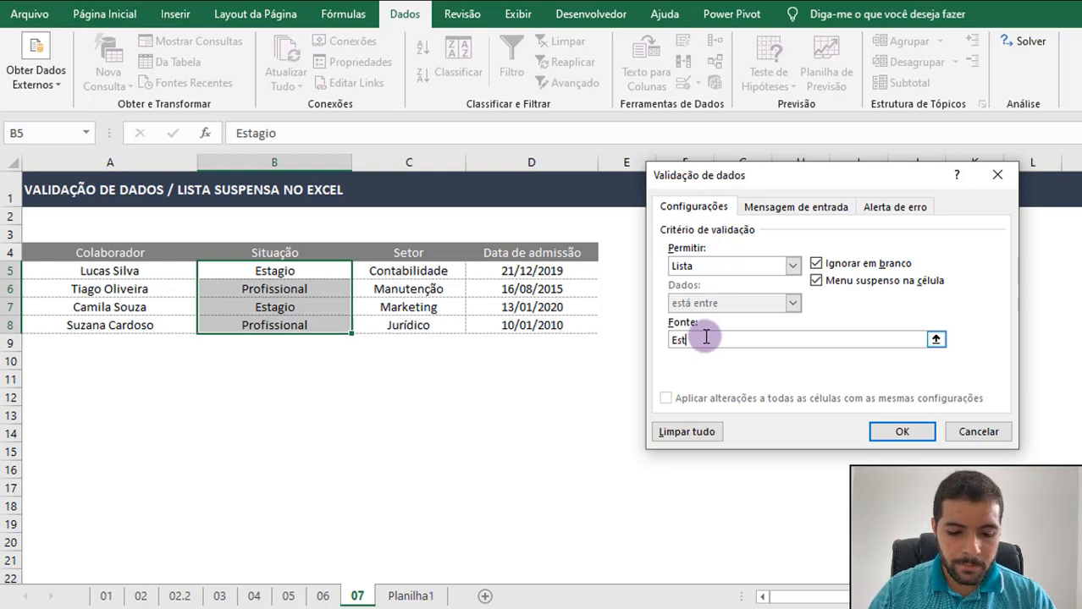
pyautogui.write('agio')
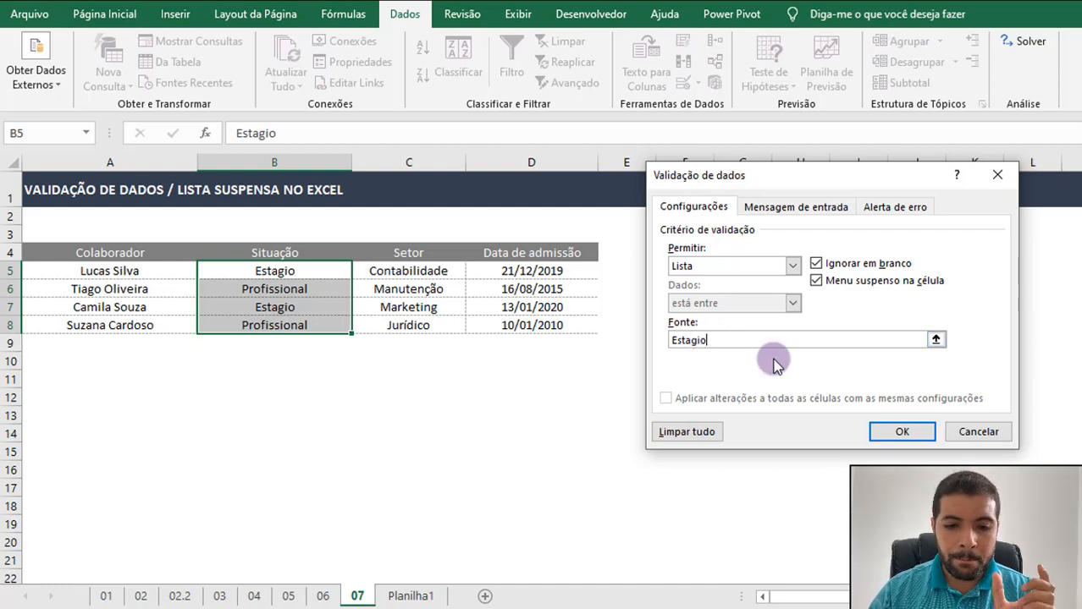
pyautogui.write(';Profi')
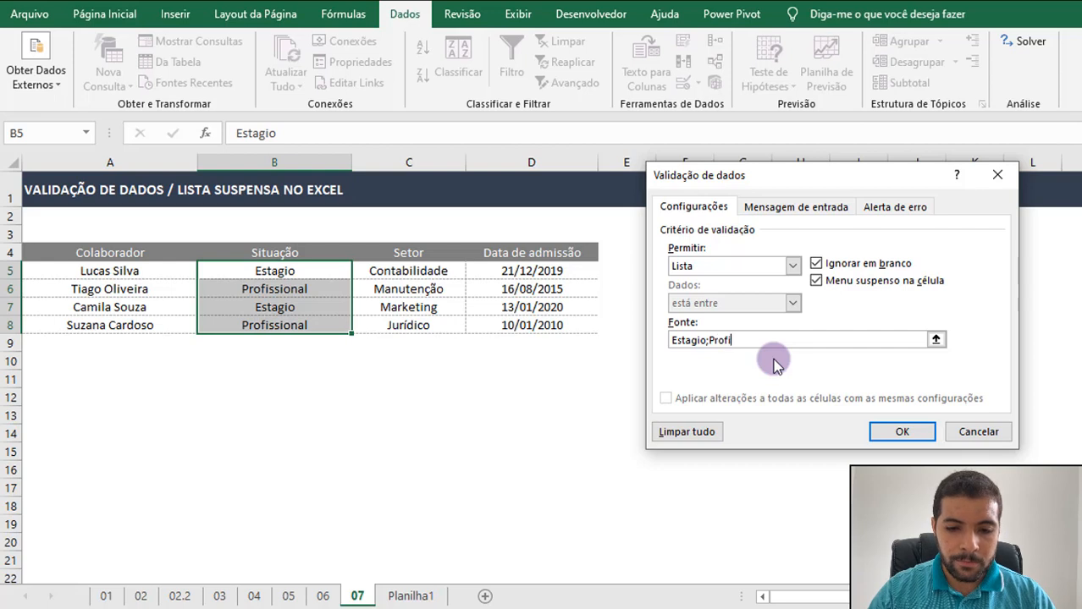
pyautogui.write('ssional')
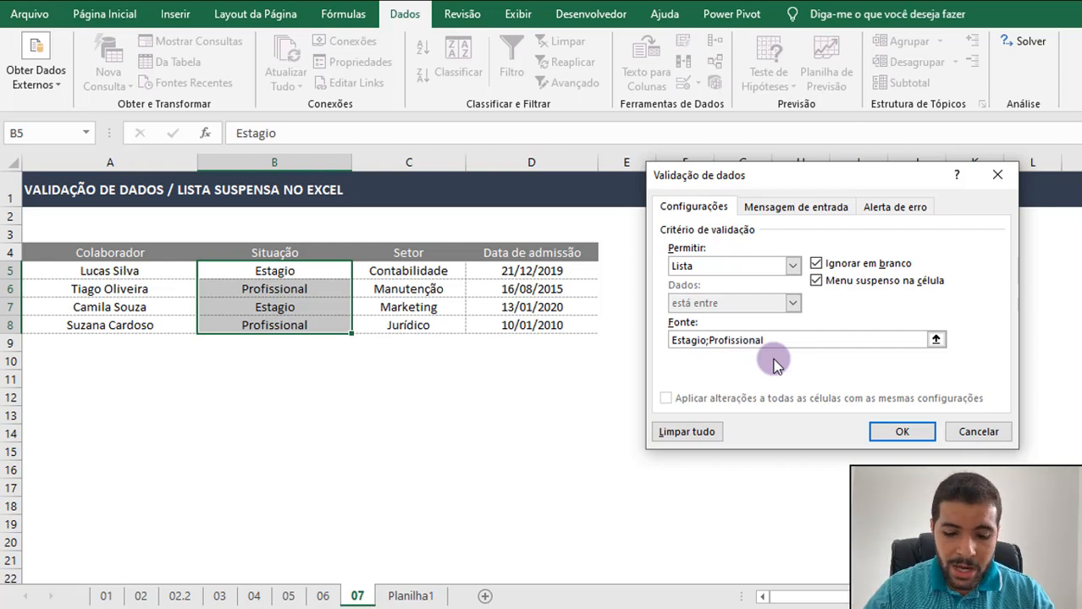
pyautogui.write(';')
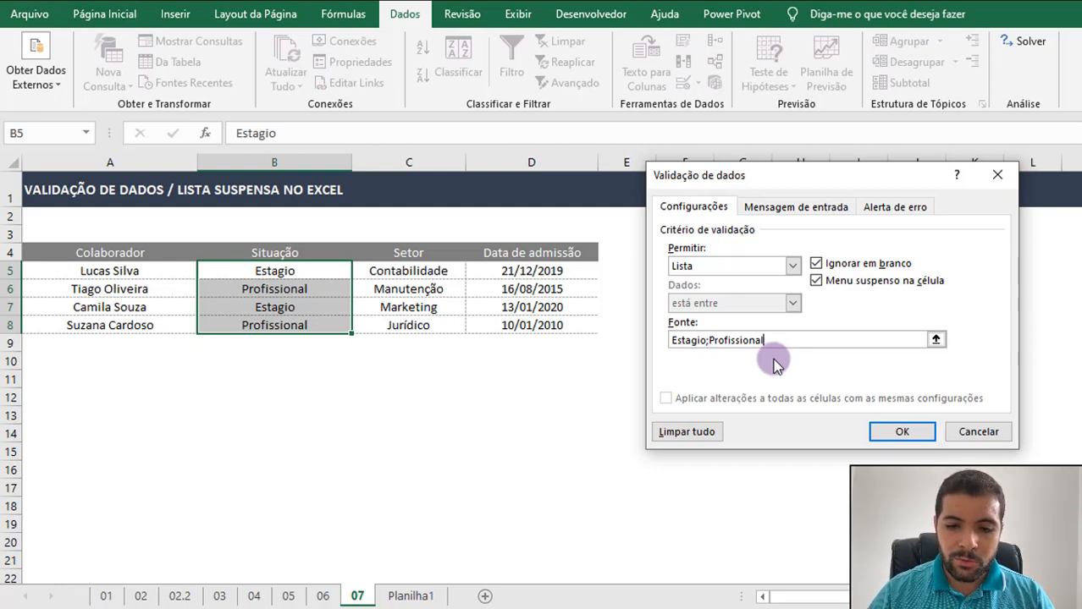
pyautogui.click(899, 433)
pyautogui.click(408, 360)
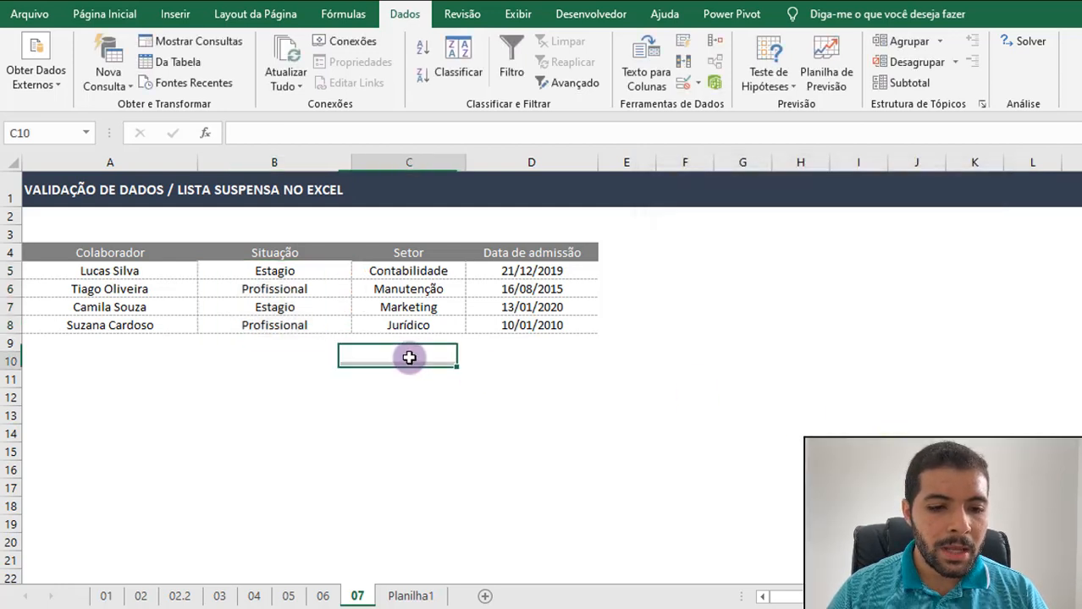
# Test the validation by trying to enter Efetivo in cell B6, retry once, and cancel the entry
pyautogui.click(292, 286)
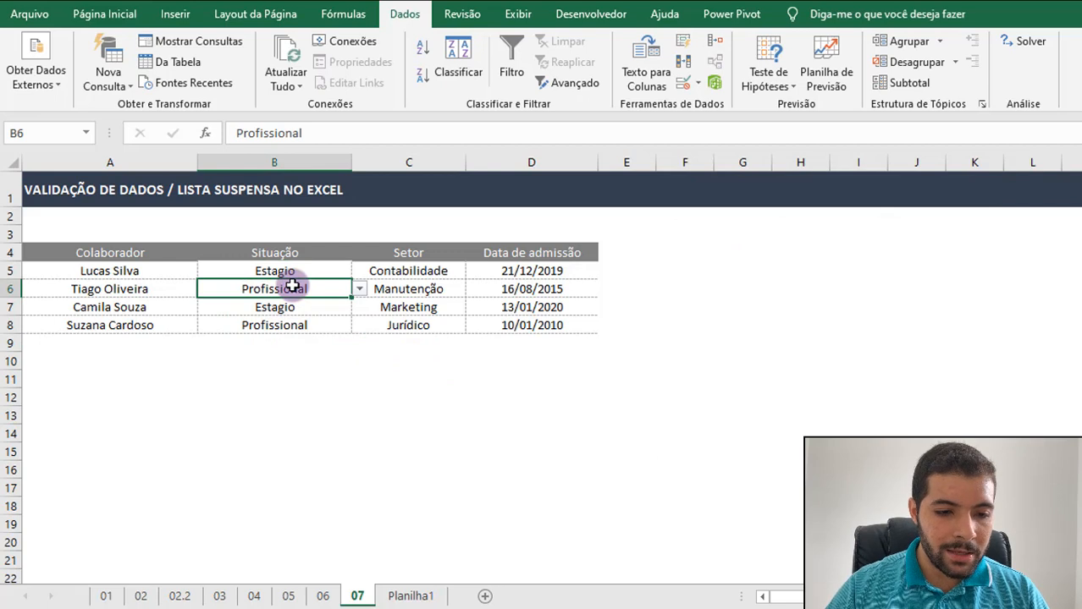
pyautogui.write('Efetivo')
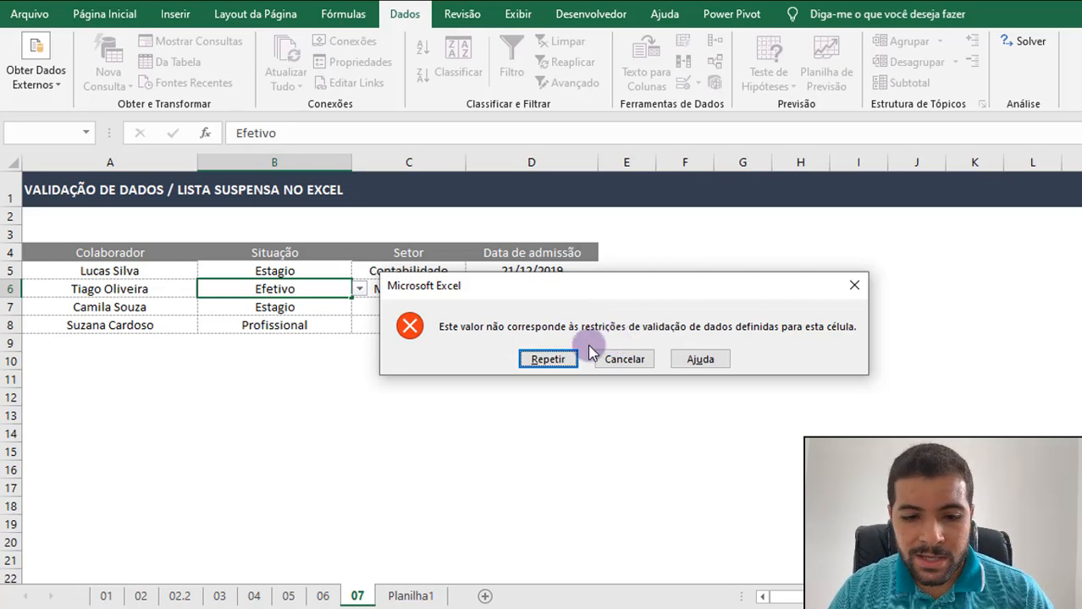
pyautogui.click(550, 361)
pyautogui.press('Return')
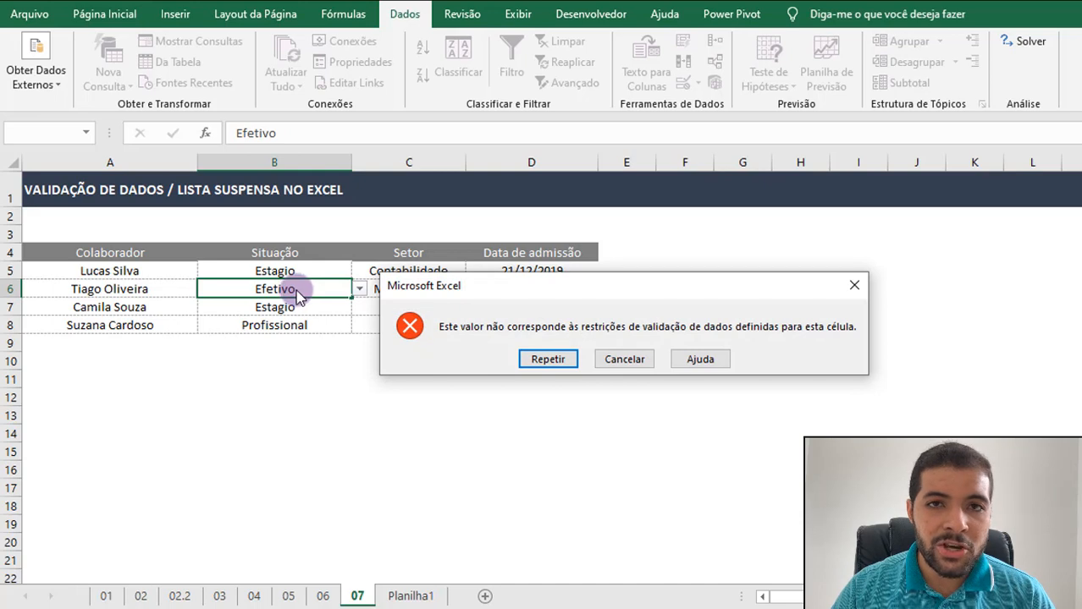
pyautogui.click(627, 360)
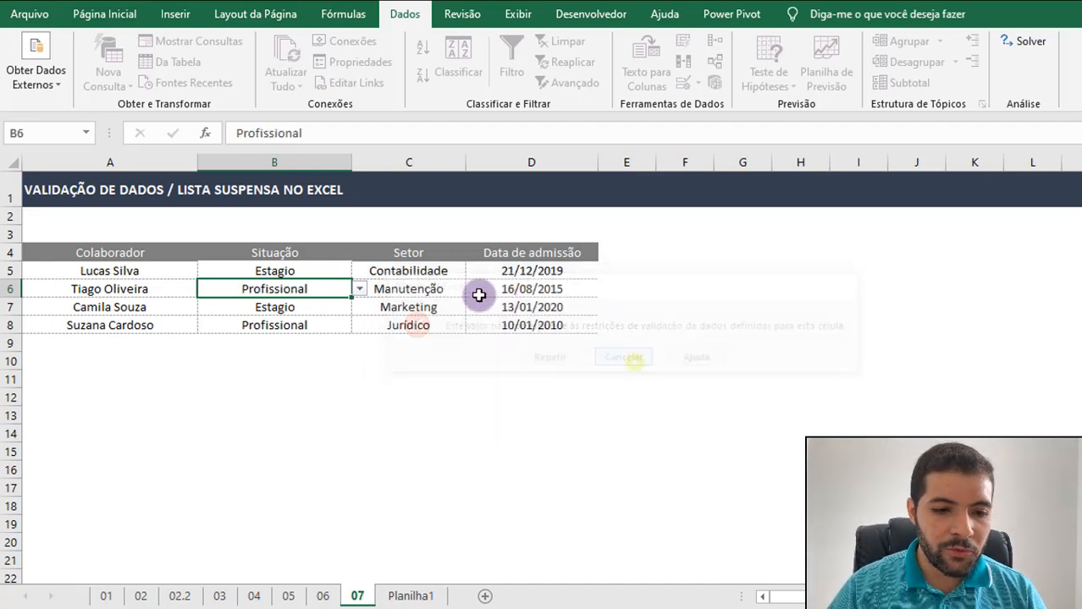
# Re-enter the allowed value Profissional in cell B6
pyautogui.doubleClick(330, 289)
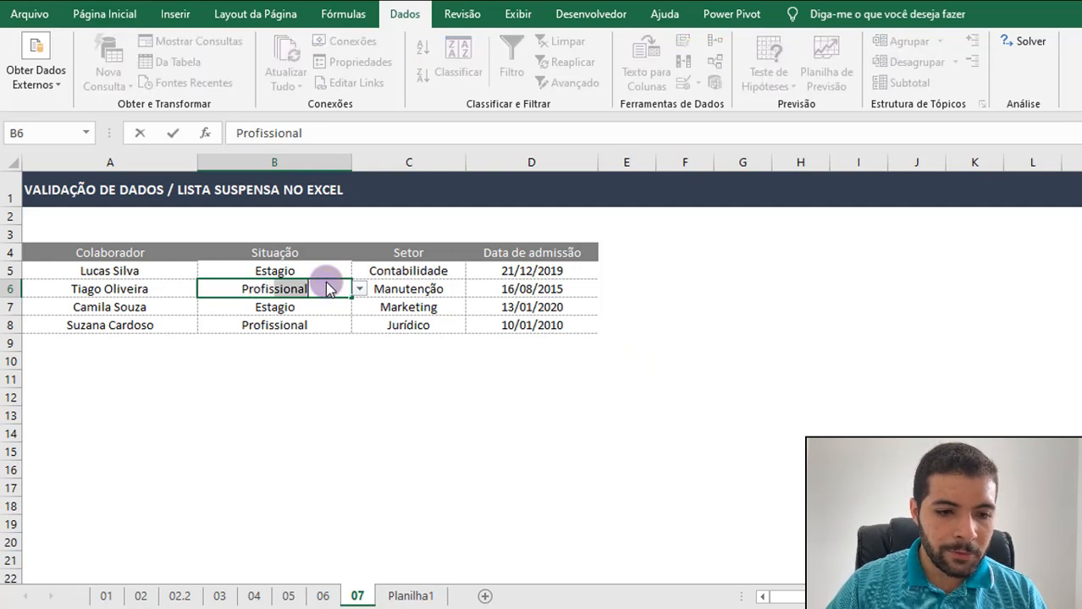
pyautogui.press('Return')
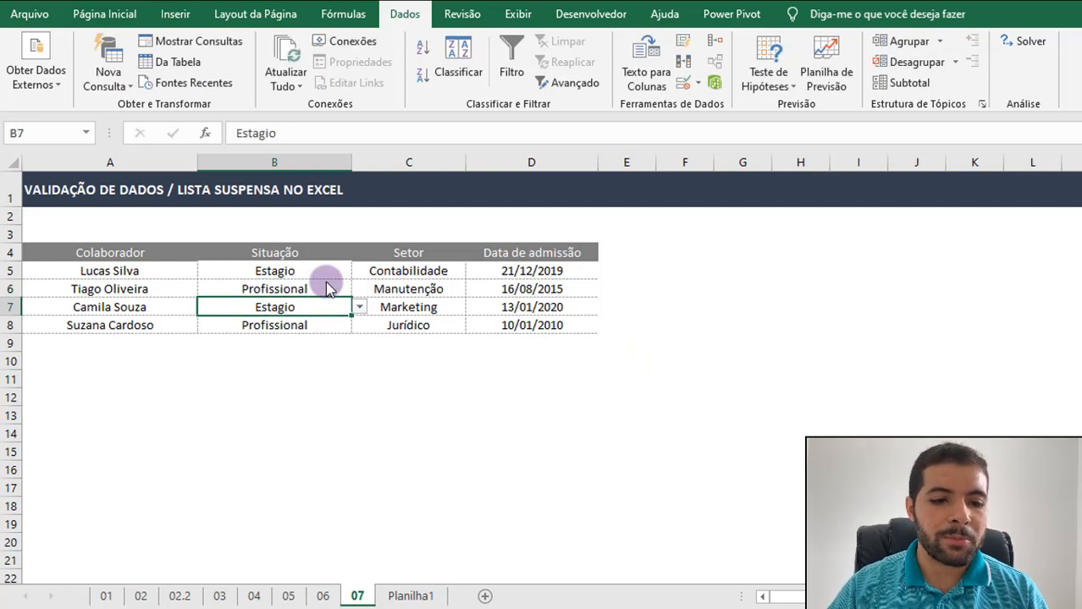
pyautogui.click(325, 287)
# Choose Profissional from the validation list in cell B5, and switch it back to Estagio
pyautogui.click(324, 268)
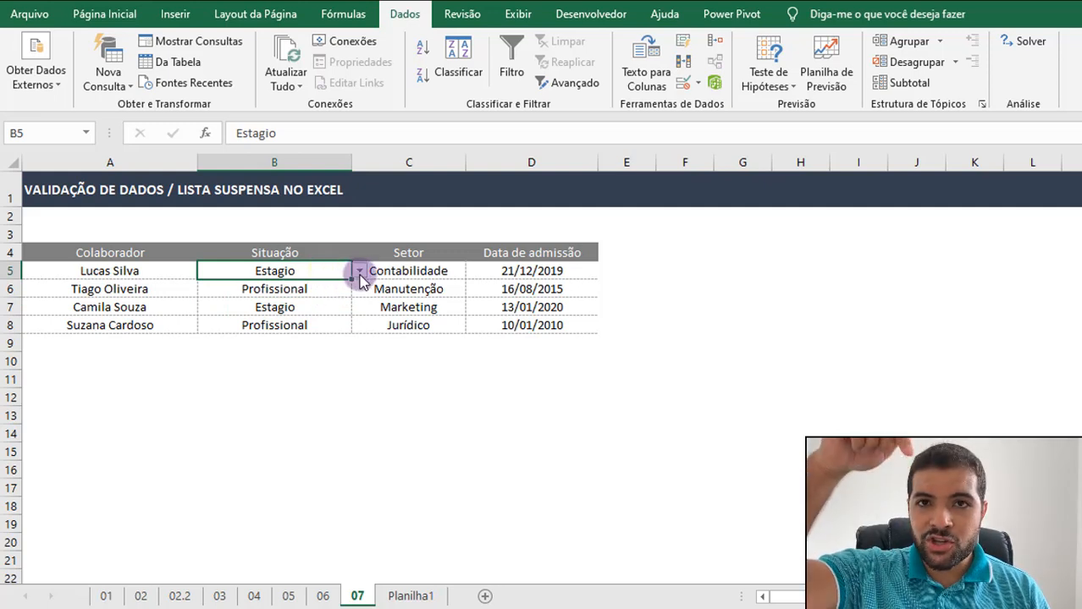
pyautogui.click(360, 272)
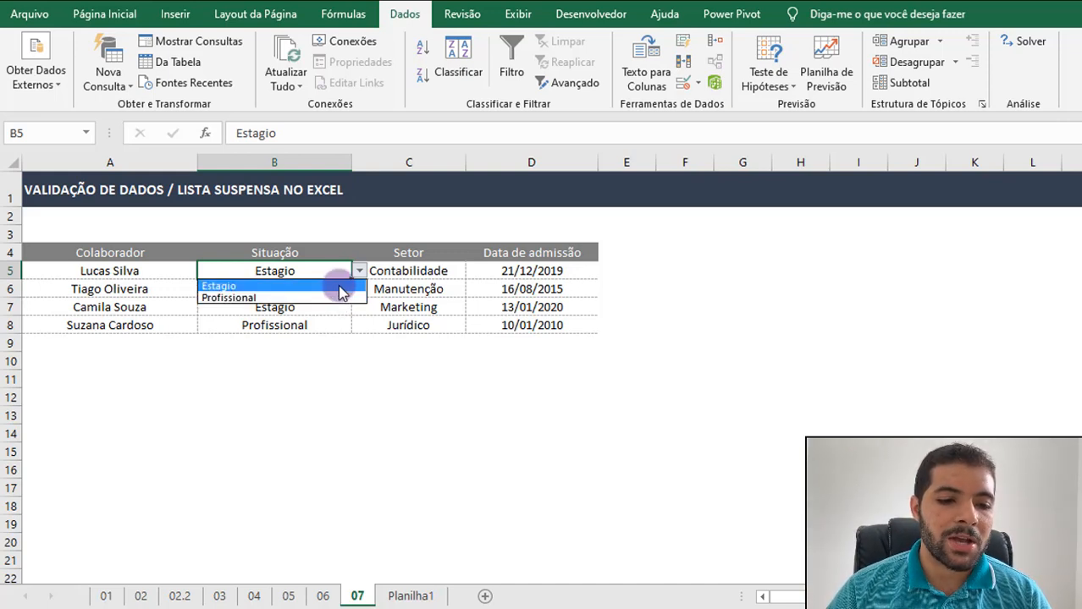
pyautogui.click(332, 298)
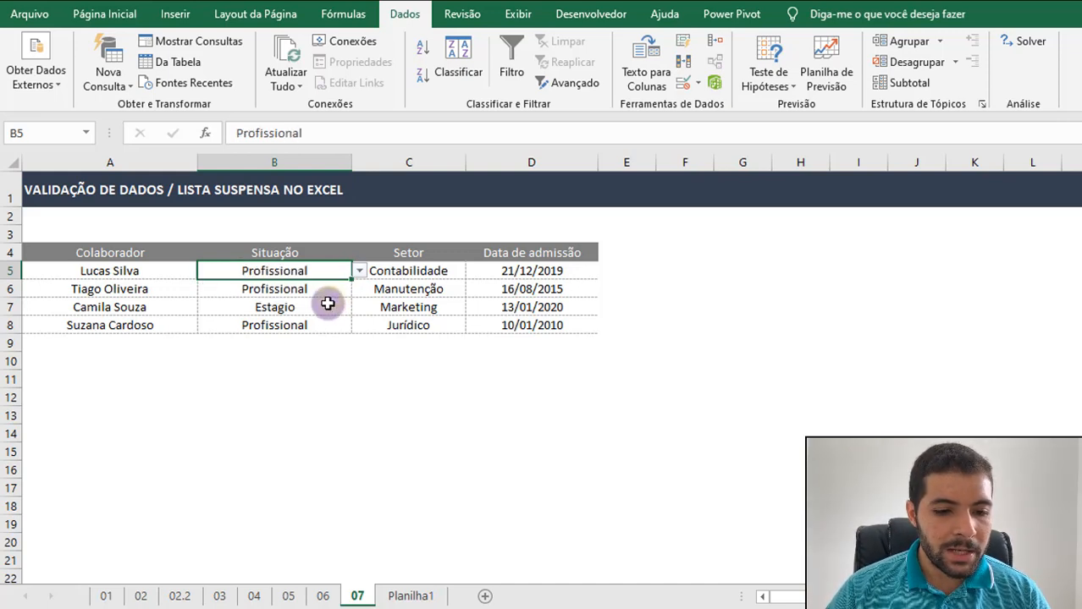
pyautogui.click(326, 305)
pyautogui.click(341, 273)
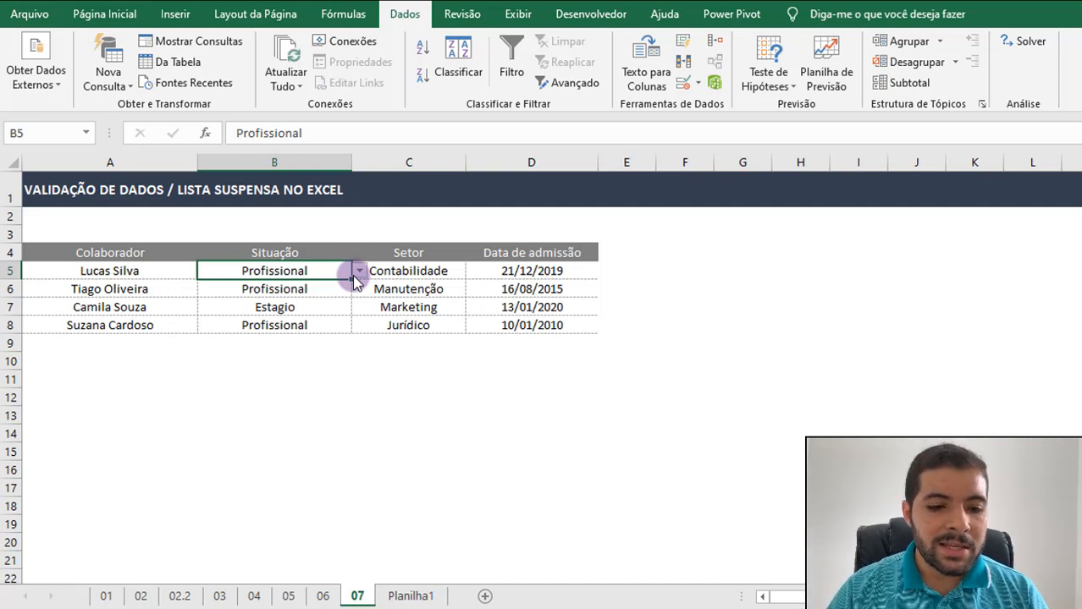
pyautogui.click(359, 271)
pyautogui.click(350, 284)
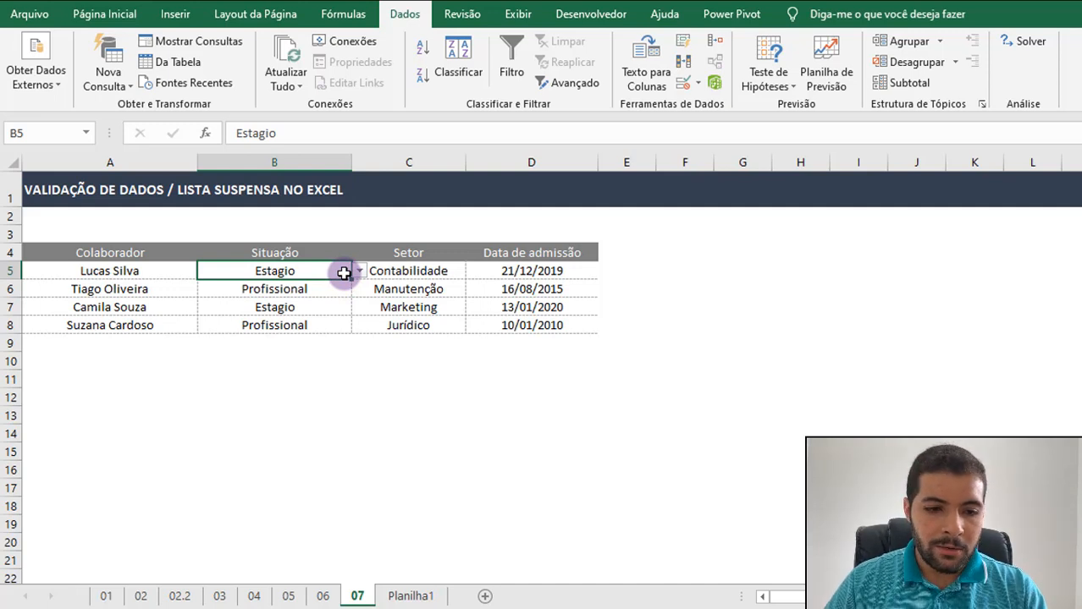
# Turn off the in-cell drop-down menu in the list validation of cells B5:B8 and apply the change
pyautogui.moveTo(336, 277); pyautogui.dragTo(327, 323)
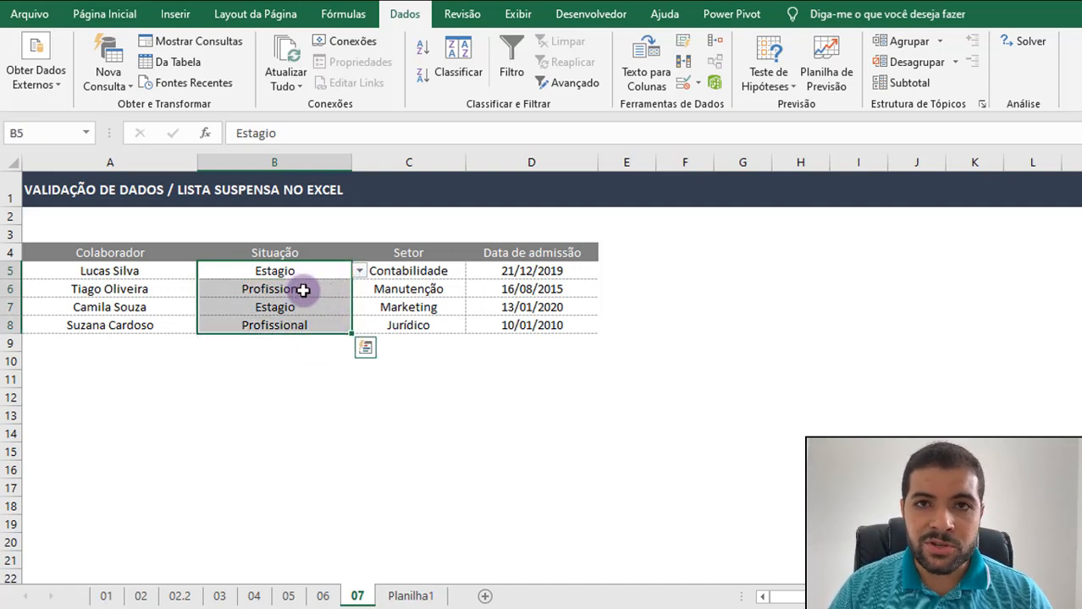
pyautogui.click(684, 83)
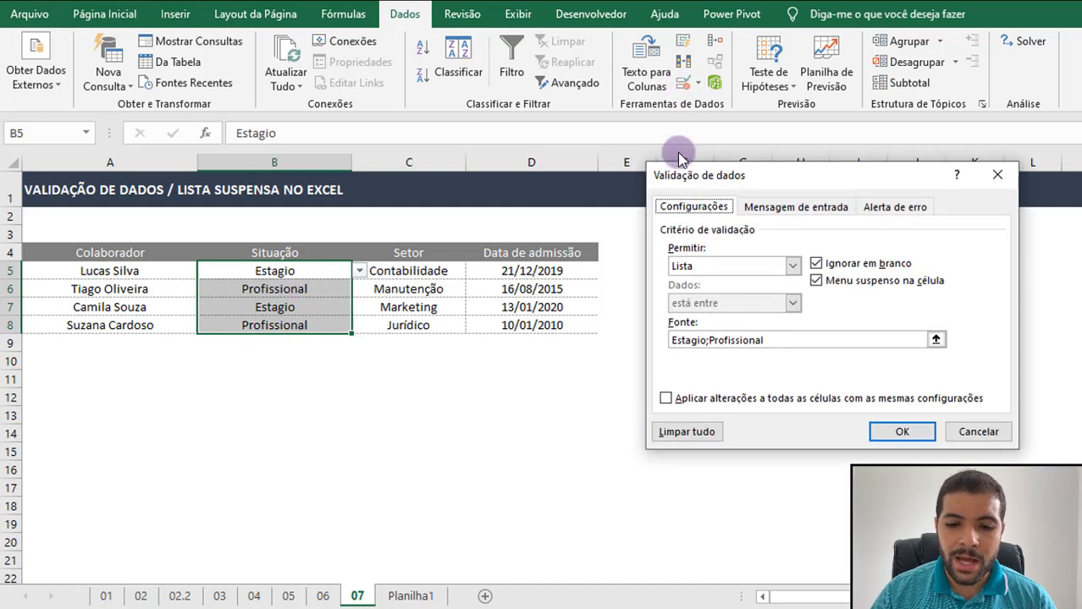
pyautogui.click(818, 281)
pyautogui.click(904, 433)
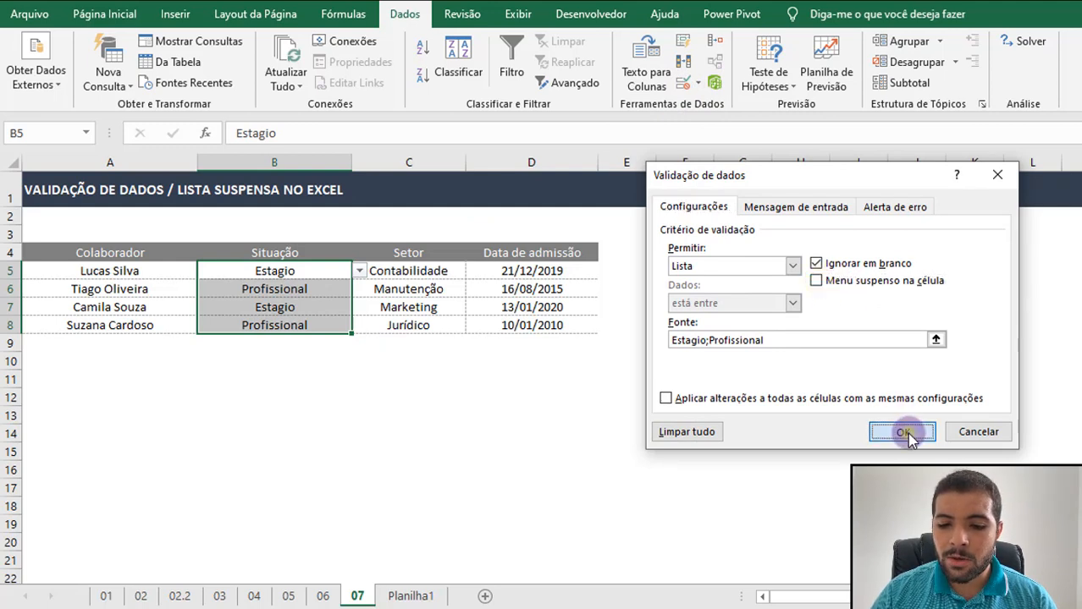
# Test the validation without the drop-down by trying to enter Efetivo in cell B5, and cancel the entry
pyautogui.click(495, 307)
pyautogui.click(309, 272)
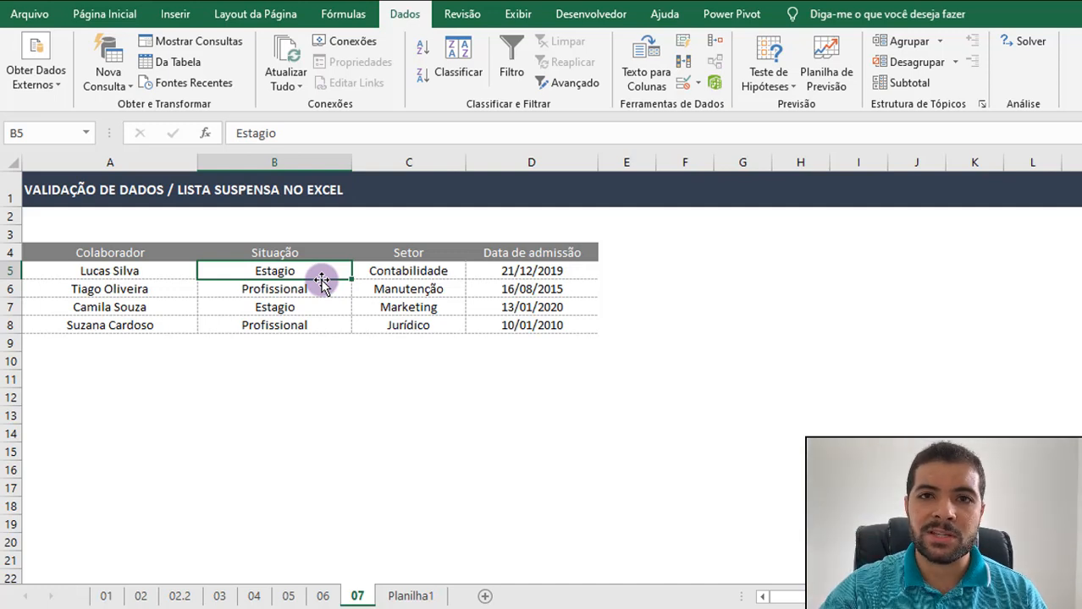
pyautogui.write('Efet')
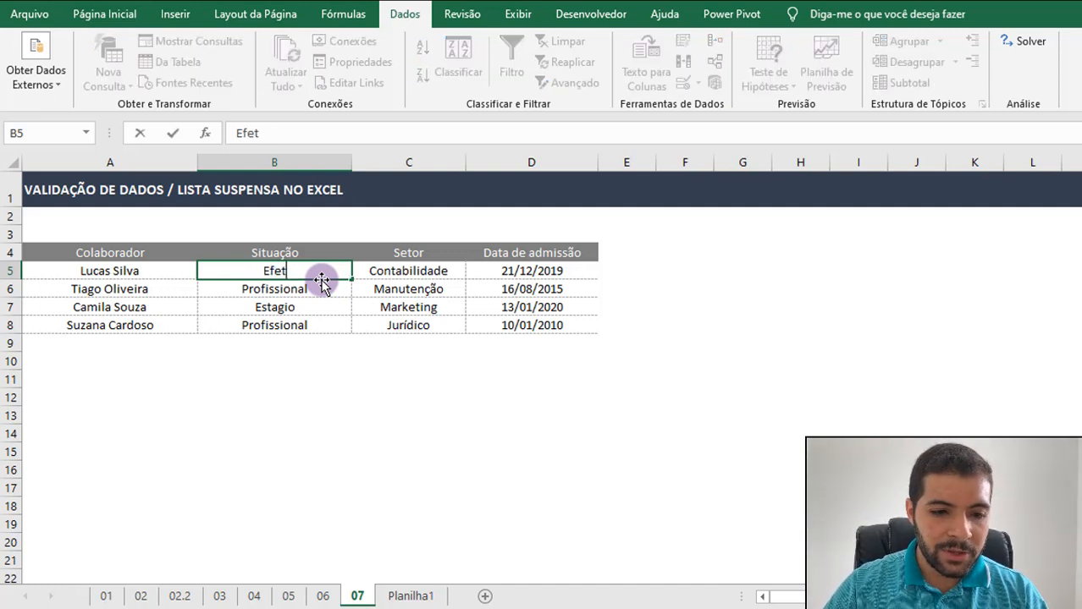
pyautogui.write('ivo')
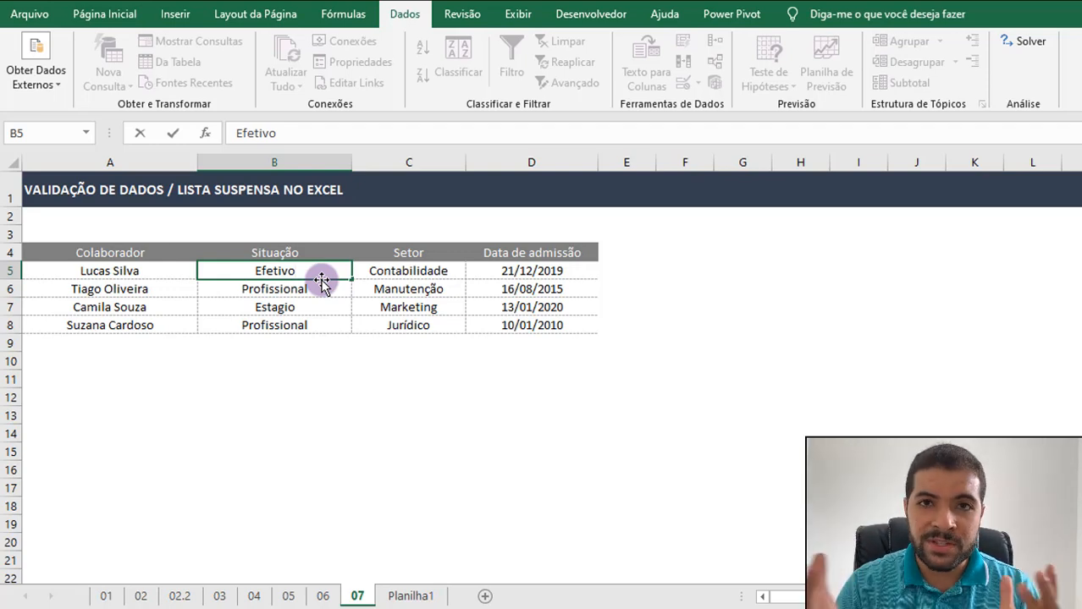
pyautogui.press('Return')
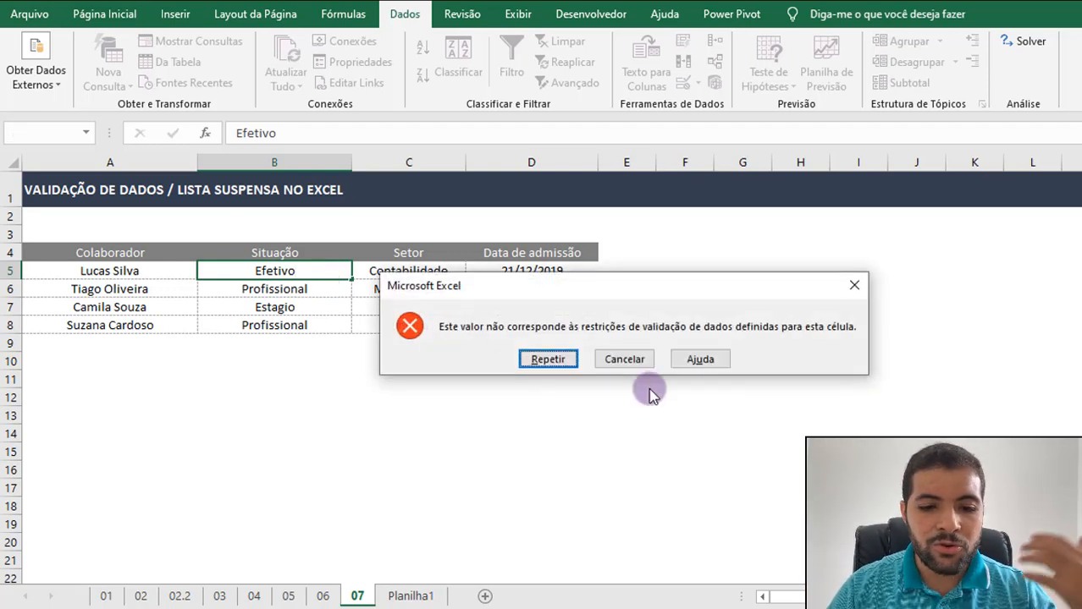
pyautogui.click(624, 359)
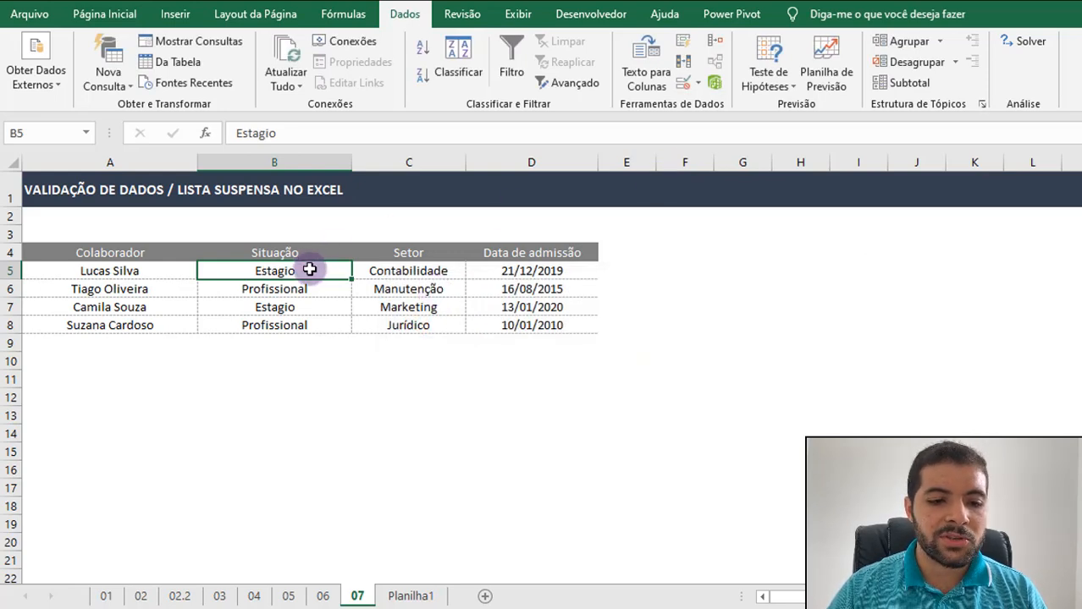
# Examine the list validation settings and typed source of cells B5:B8, closing the dialog without changes
pyautogui.moveTo(310, 269); pyautogui.dragTo(305, 326)
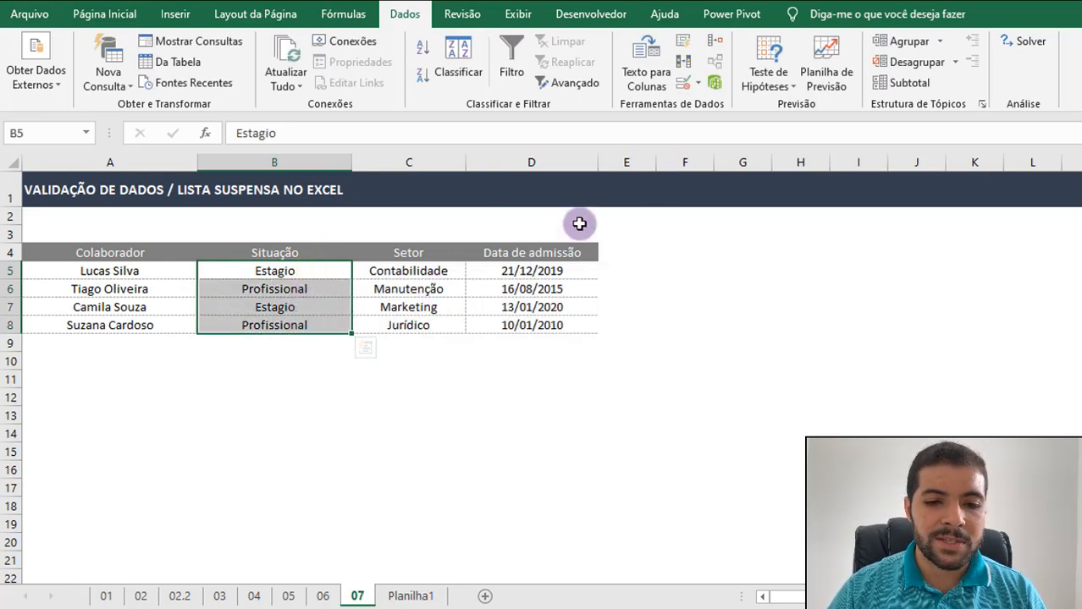
pyautogui.click(687, 85)
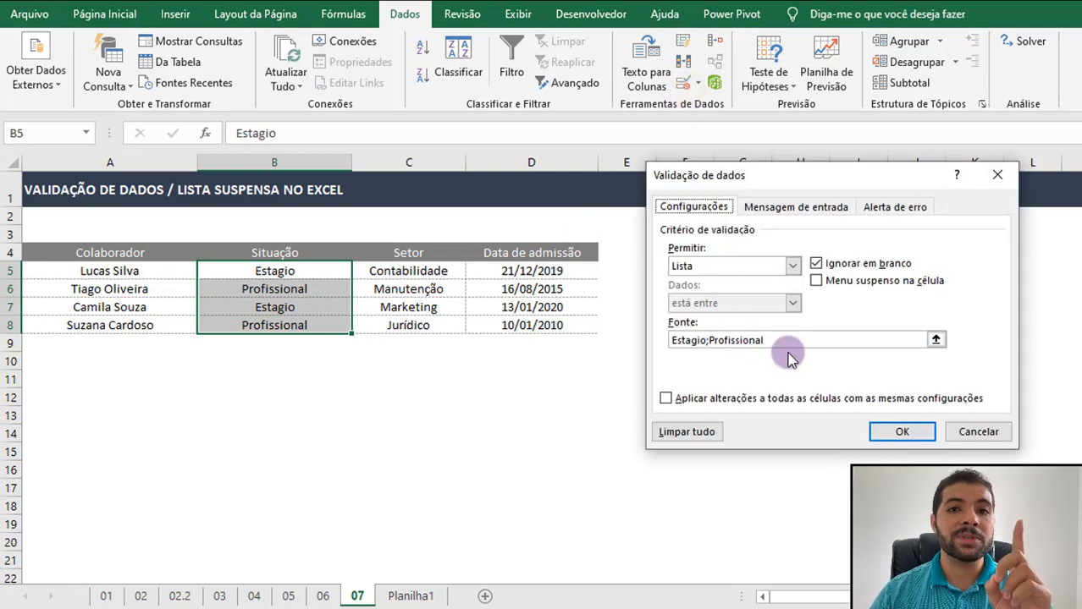
pyautogui.click(978, 431)
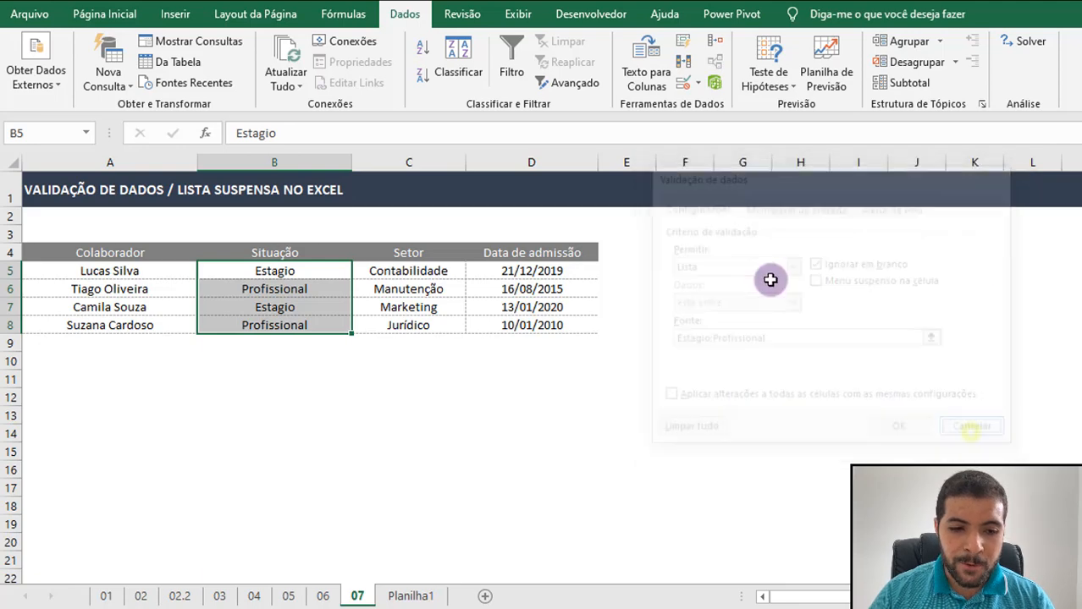
pyautogui.click(717, 257)
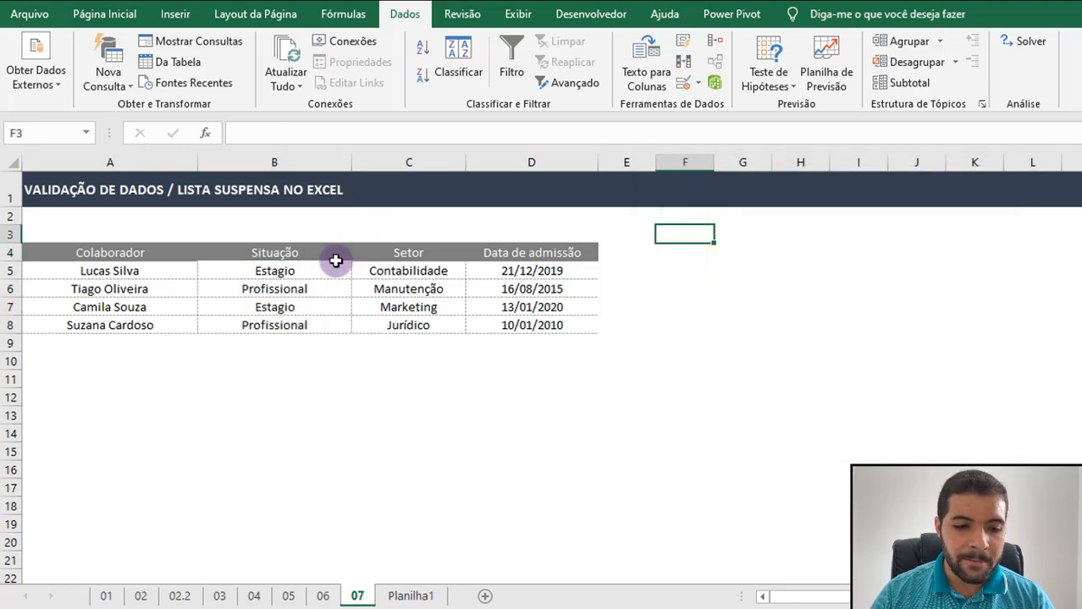
pyautogui.moveTo(337, 257); pyautogui.dragTo(320, 344)
pyautogui.click(682, 82)
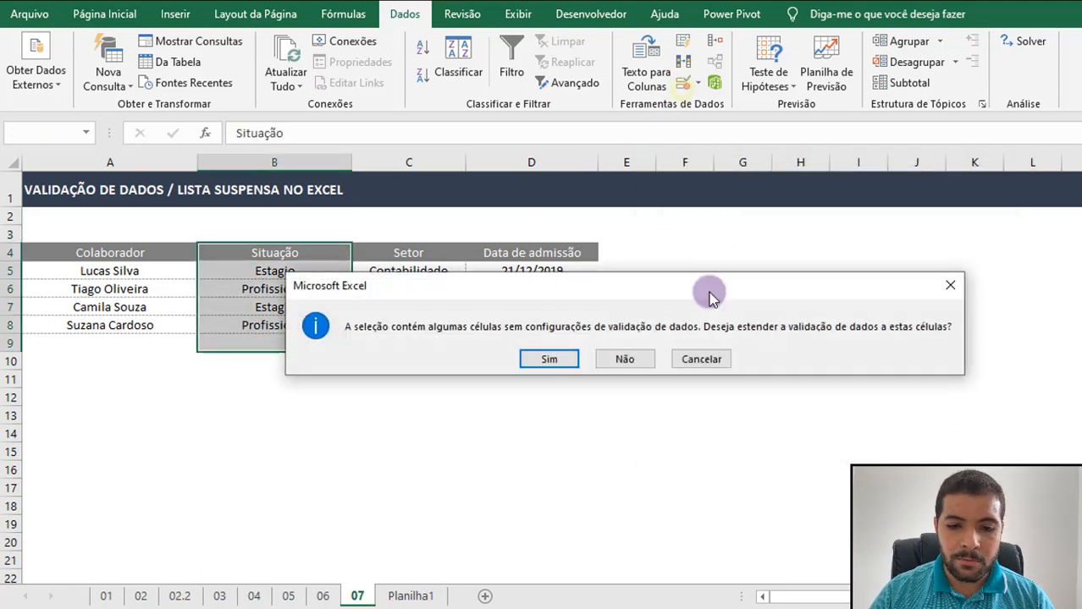
pyautogui.click(696, 363)
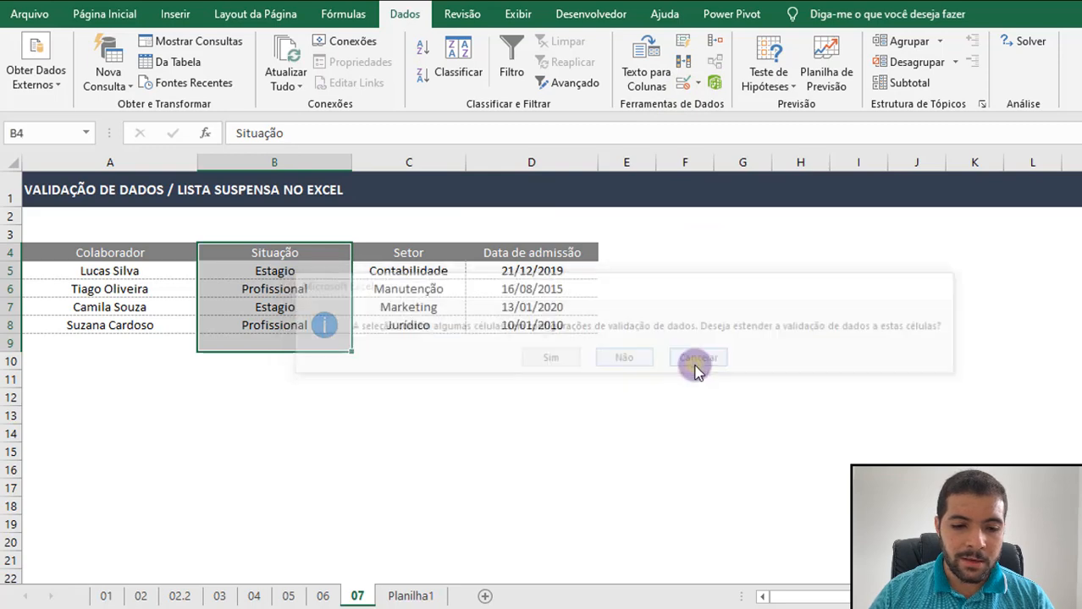
pyautogui.click(276, 273)
pyautogui.moveTo(276, 274); pyautogui.dragTo(287, 325)
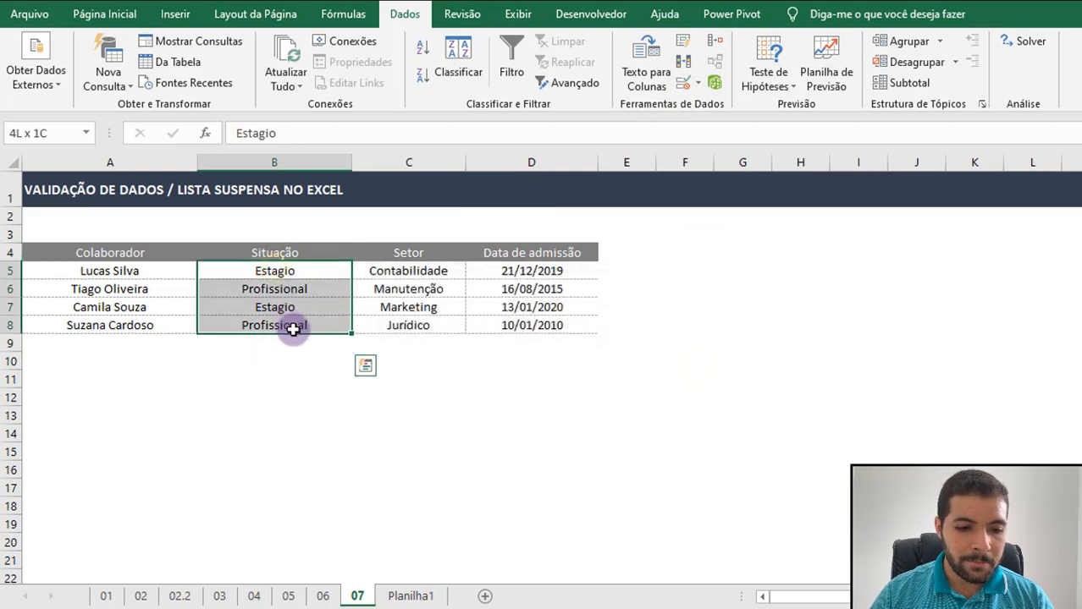
pyautogui.click(684, 85)
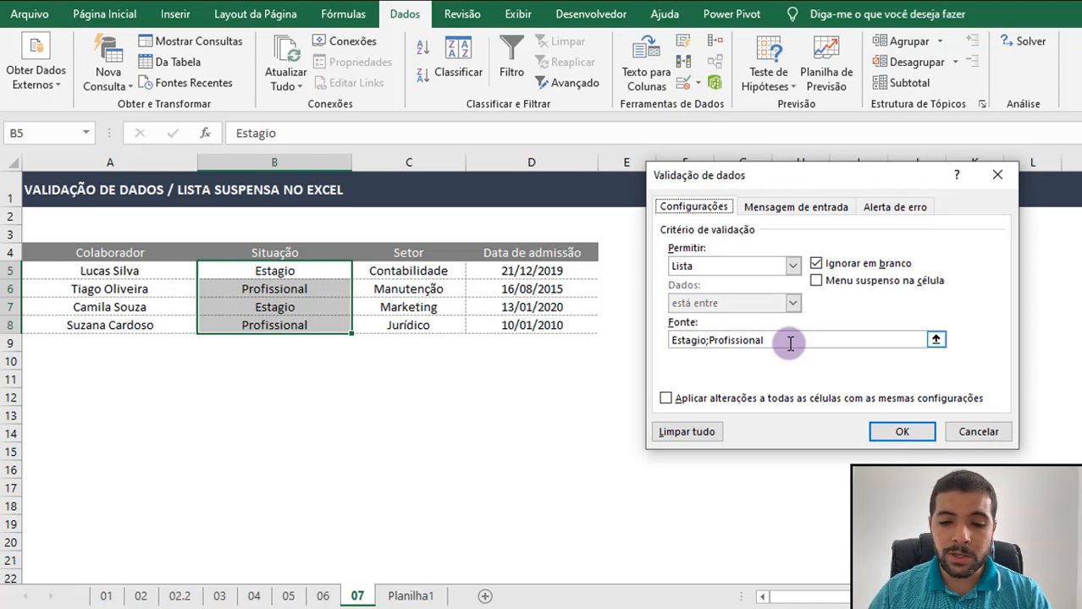
pyautogui.click(956, 430)
# Enter the allowed values Estagio in cell G4 and Profissional in cell G5
pyautogui.click(721, 251)
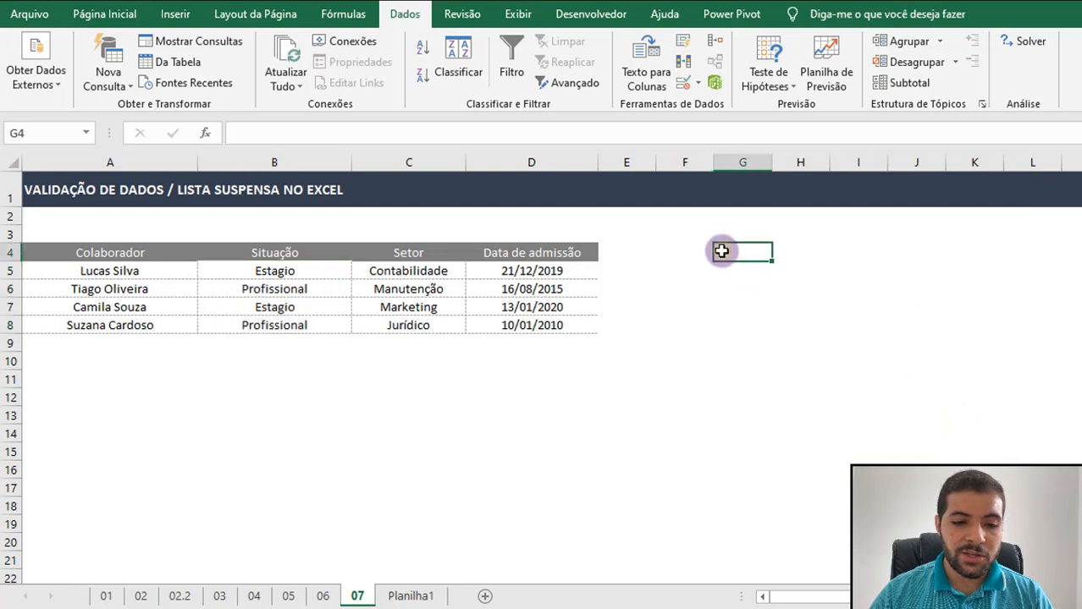
pyautogui.write('st')
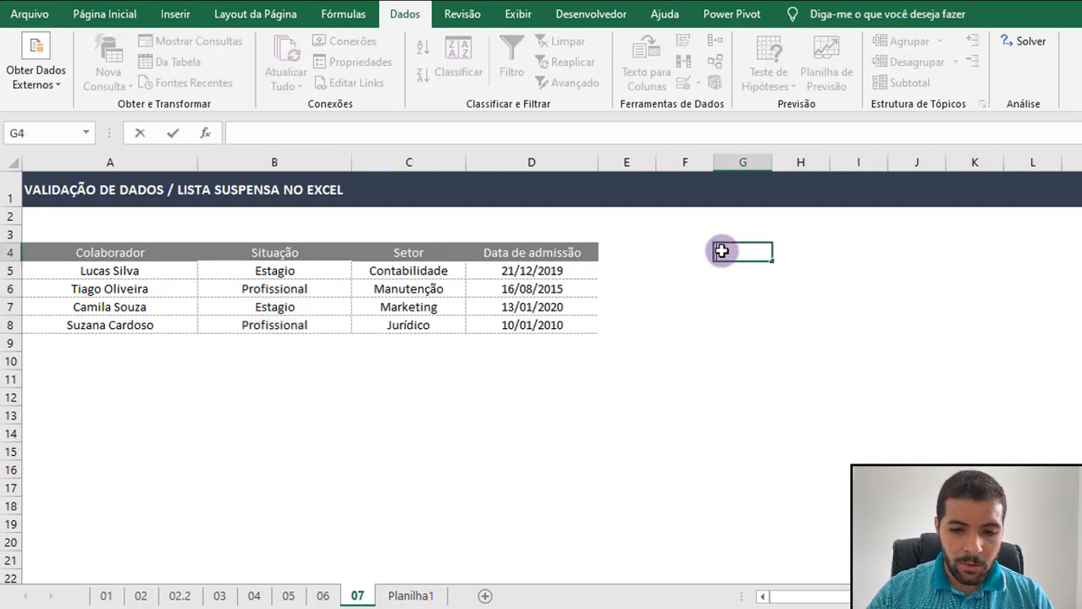
pyautogui.write('agio')
pyautogui.press('Return')
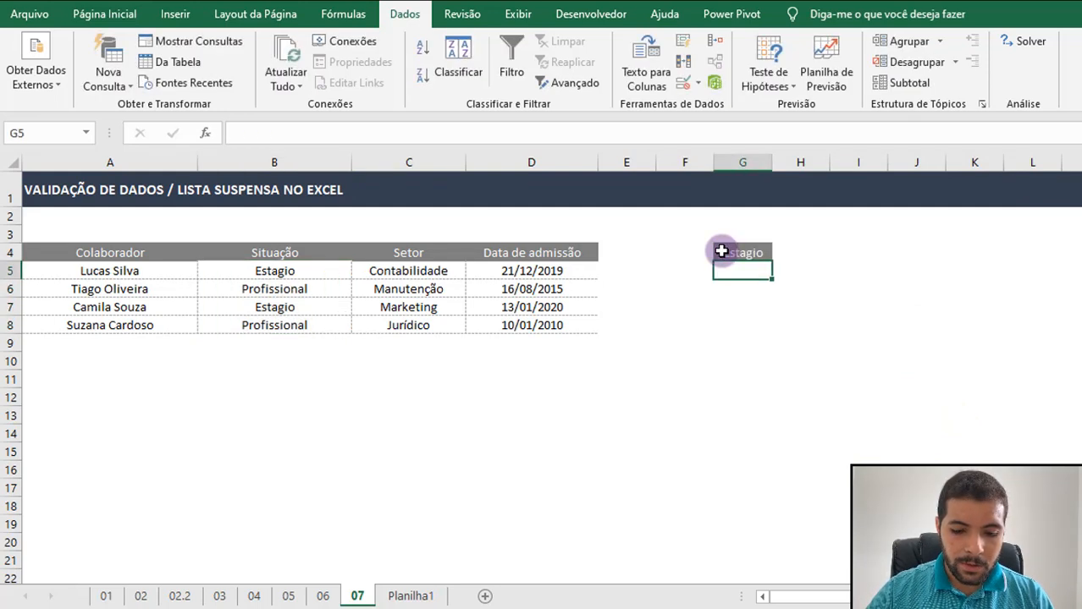
pyautogui.write('Profis')
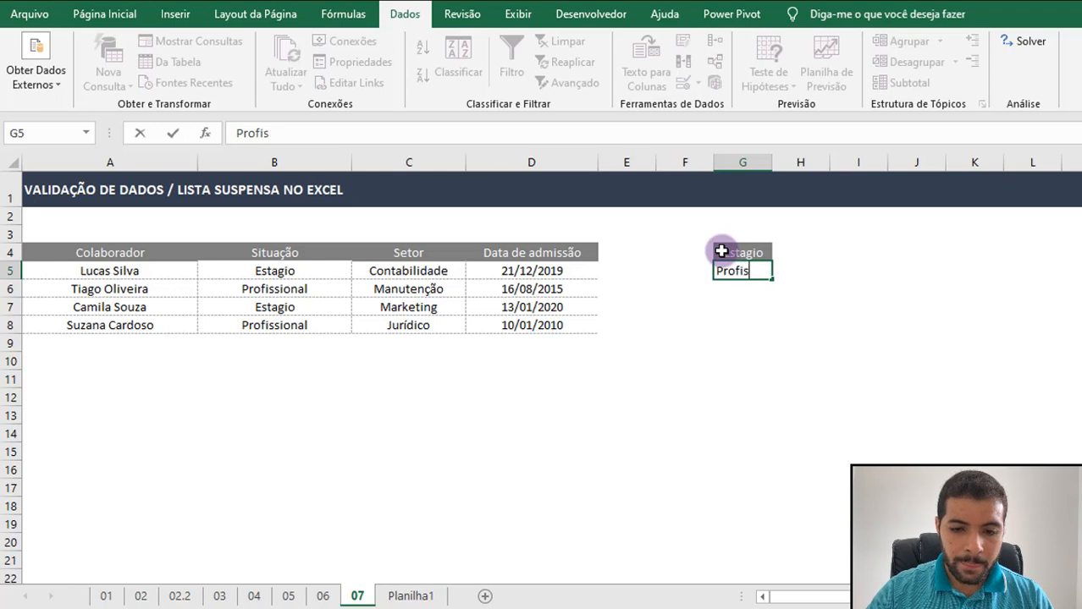
pyautogui.write('sional')
pyautogui.press('Return')
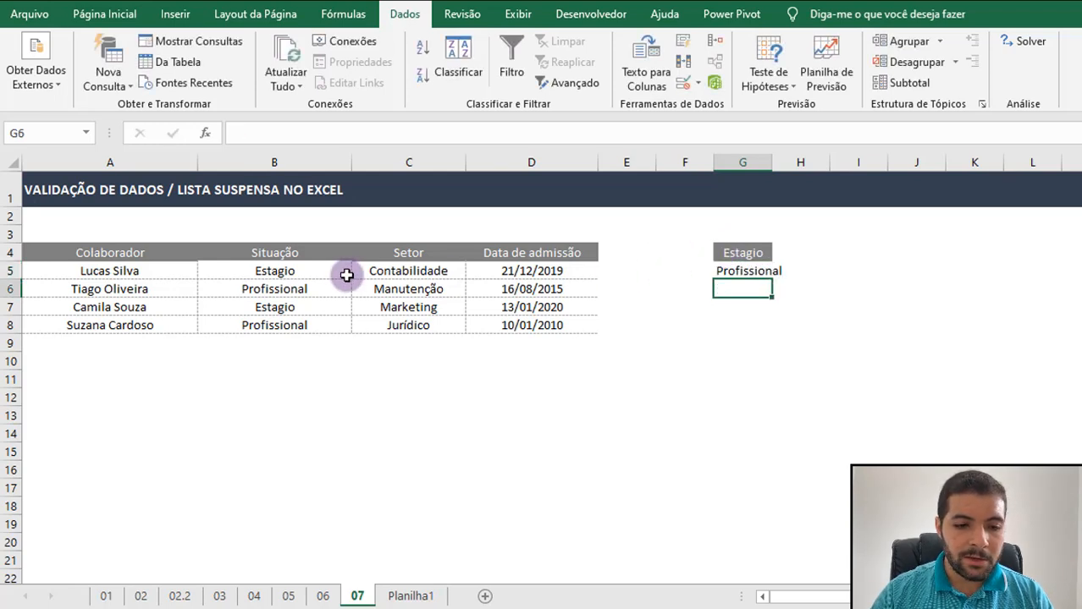
# Replace the typed validation source of cells B5:B8 with the range =$G$4:$G$5 and apply it
pyautogui.moveTo(345, 272); pyautogui.dragTo(339, 325)
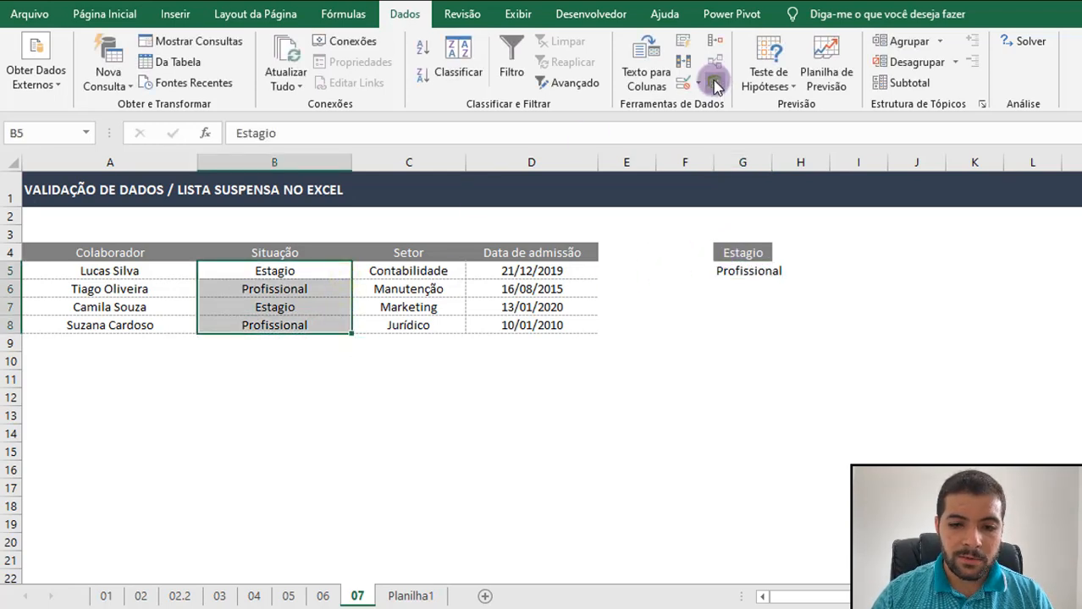
pyautogui.click(684, 87)
pyautogui.click(800, 341)
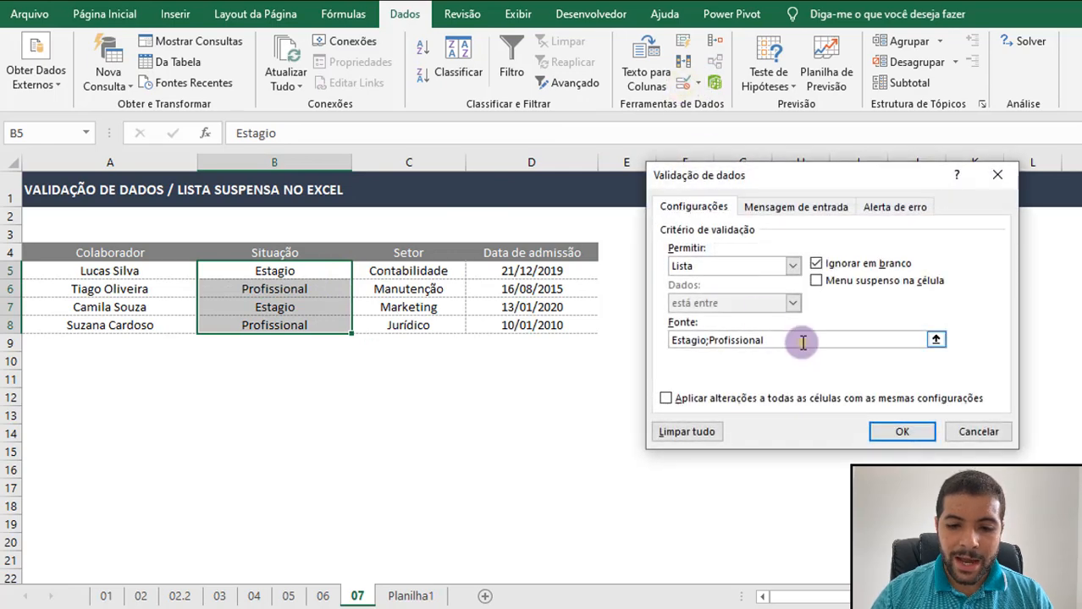
pyautogui.press('BackSpace')
pyautogui.press('BackSpace')
pyautogui.press('BackSpace')
pyautogui.press('BackSpace')
pyautogui.press('BackSpace')
pyautogui.press('BackSpace')
pyautogui.press('BackSpace')
pyautogui.press('BackSpace')
pyautogui.press('BackSpace')
pyautogui.press('BackSpace')
pyautogui.press('BackSpace')
pyautogui.press('BackSpace')
pyautogui.press('BackSpace')
pyautogui.press('BackSpace')
pyautogui.press('BackSpace')
pyautogui.press('BackSpace')
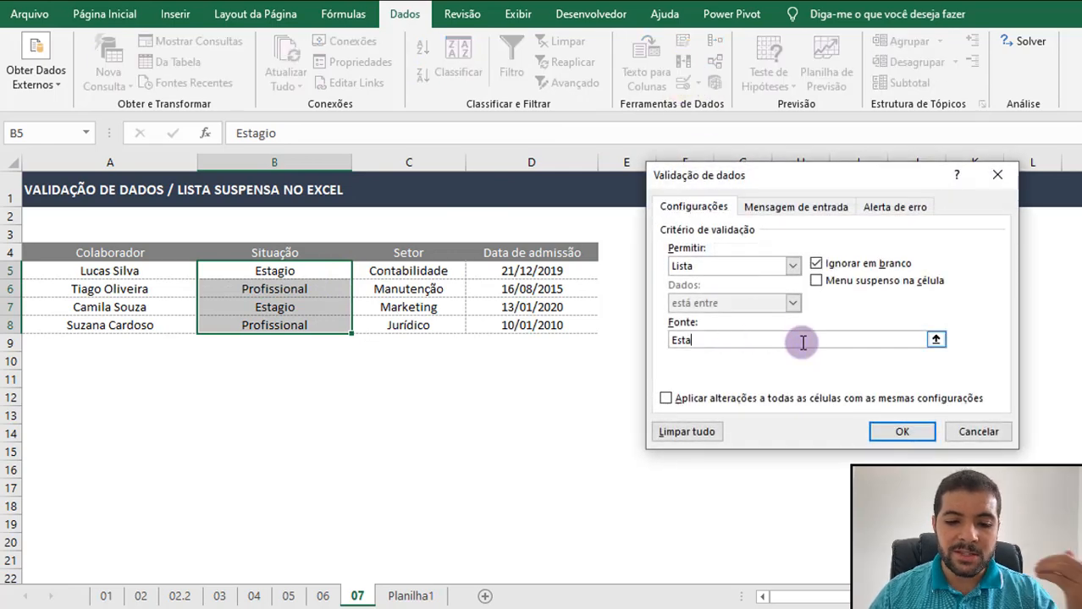
pyautogui.click(935, 341)
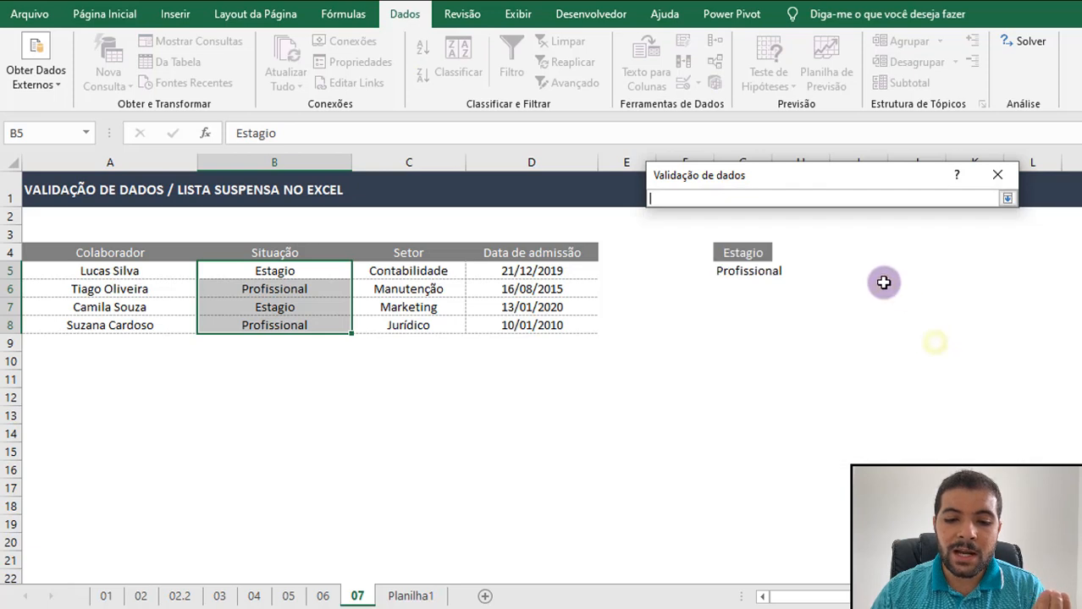
pyautogui.moveTo(719, 251); pyautogui.dragTo(727, 269)
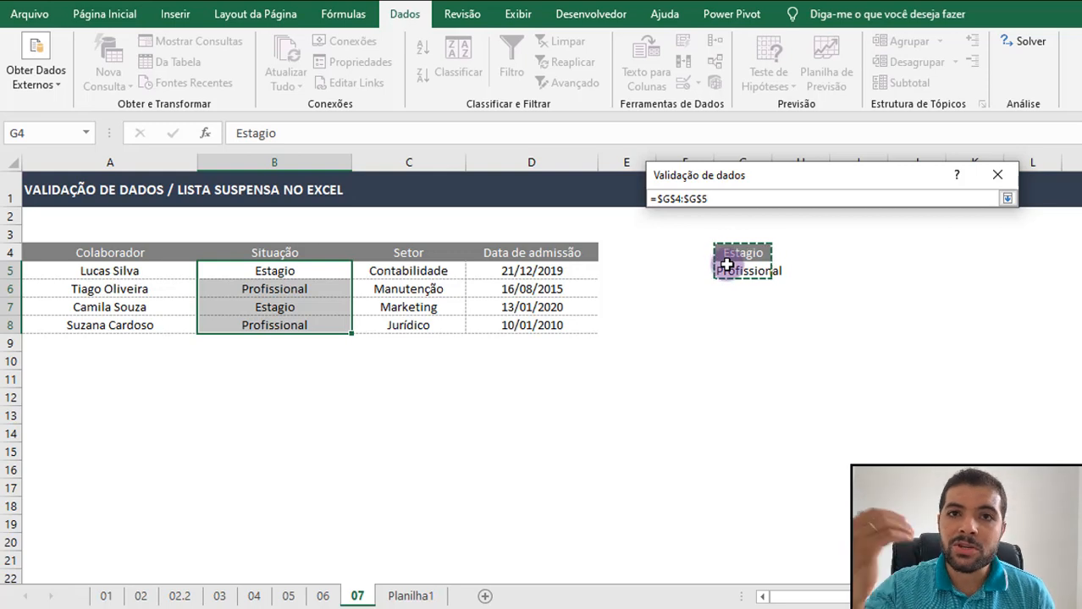
pyautogui.press('Return')
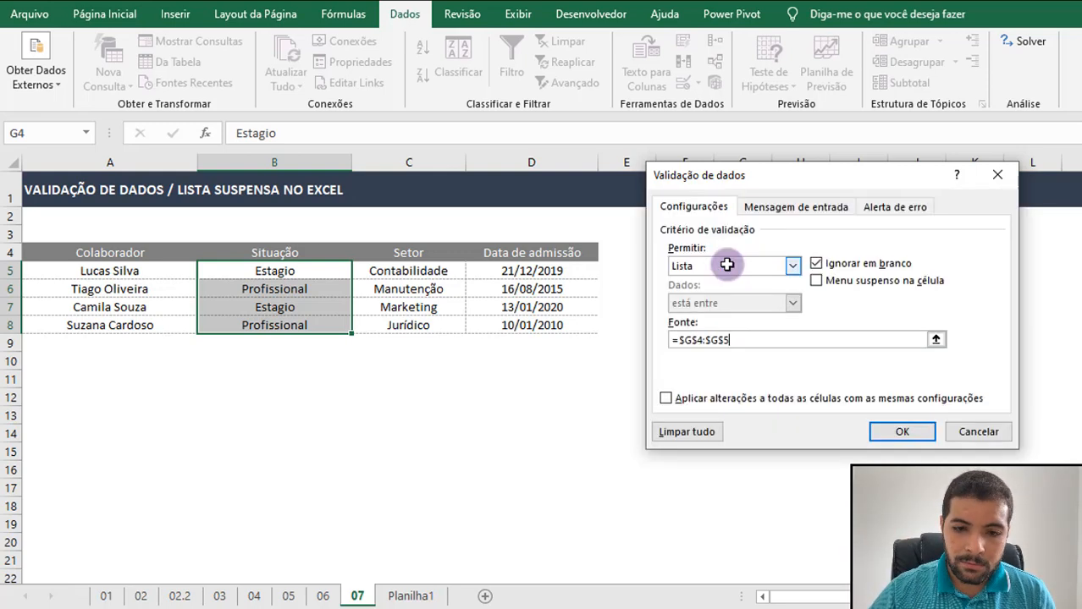
pyautogui.click(898, 432)
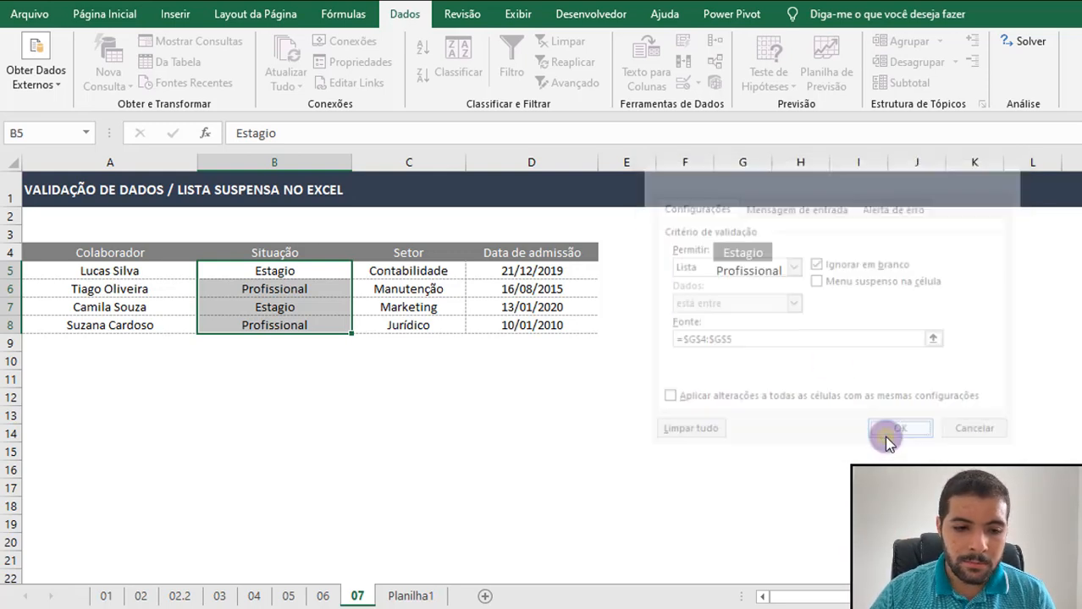
# Test the range-based validation by trying to enter Efetivo in cell B5, and cancel the entry
pyautogui.click(347, 306)
pyautogui.click(340, 273)
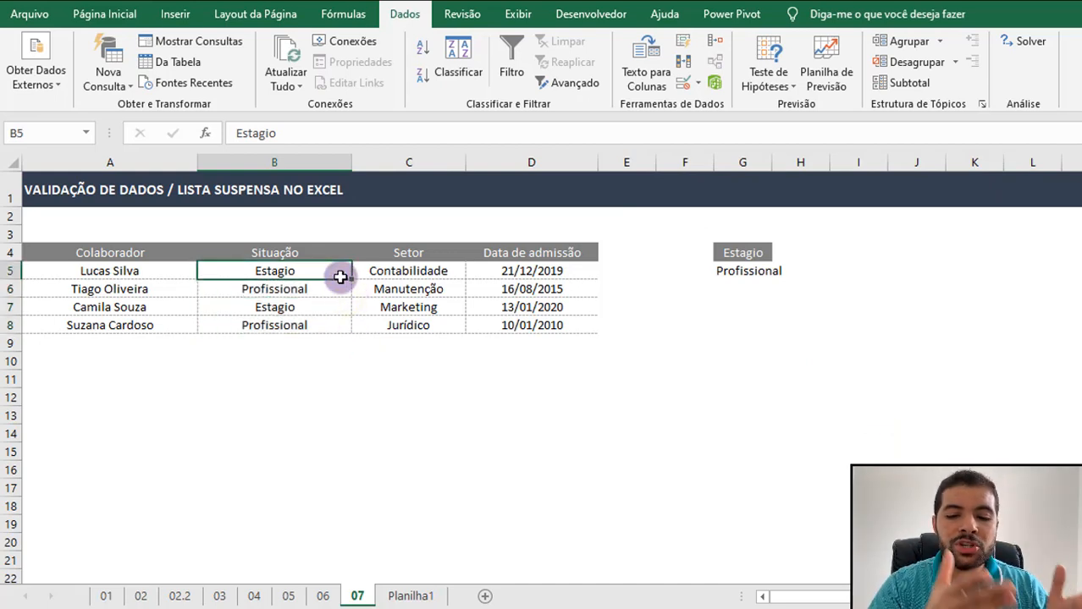
pyautogui.write('Efetiv')
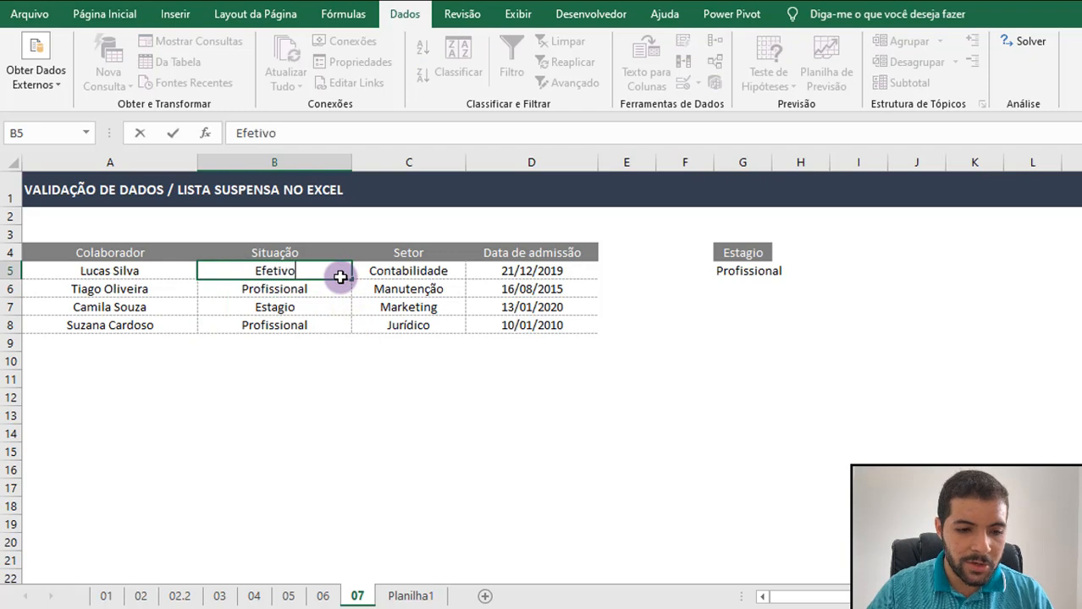
pyautogui.write('o')
pyautogui.press('Return')
pyautogui.click(624, 356)
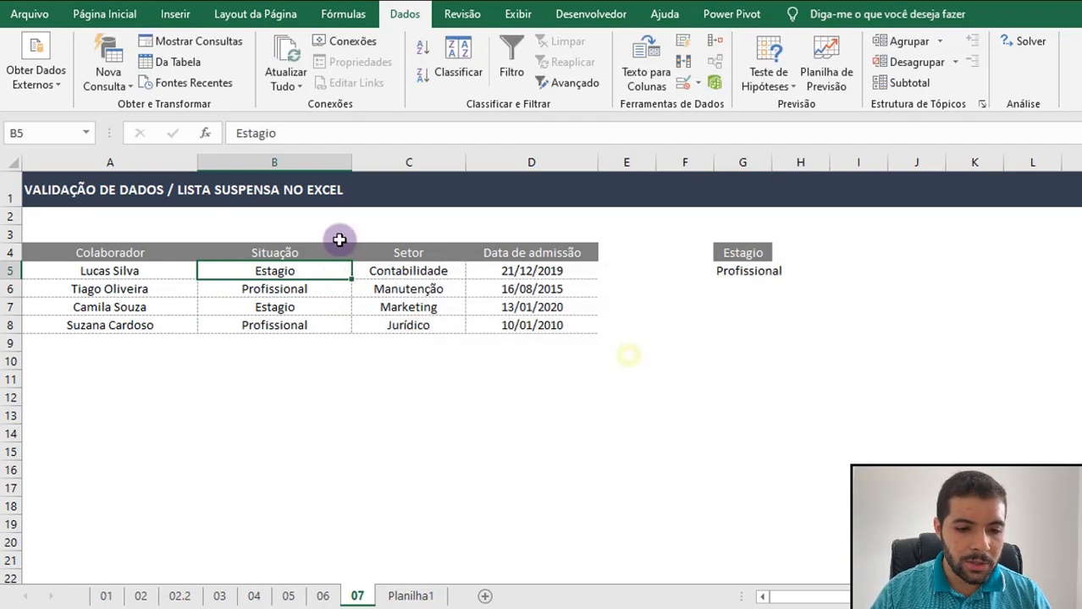
# Add an input message to cells B5:B8 with title Situação and text "Essa mensagem é um teste", and apply it
pyautogui.moveTo(331, 271); pyautogui.dragTo(317, 325)
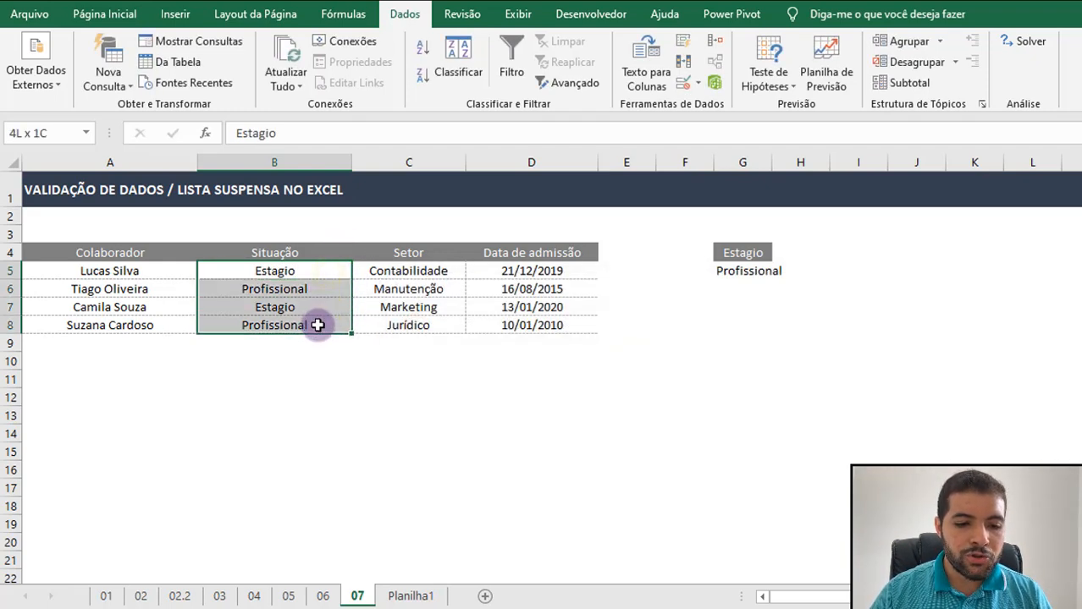
pyautogui.click(684, 84)
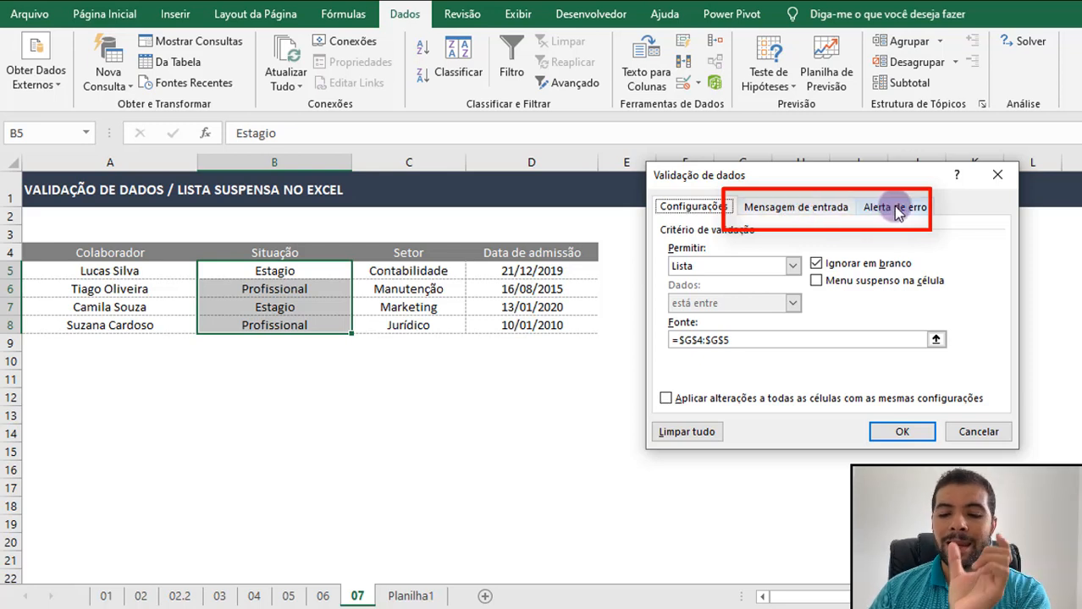
pyautogui.click(816, 212)
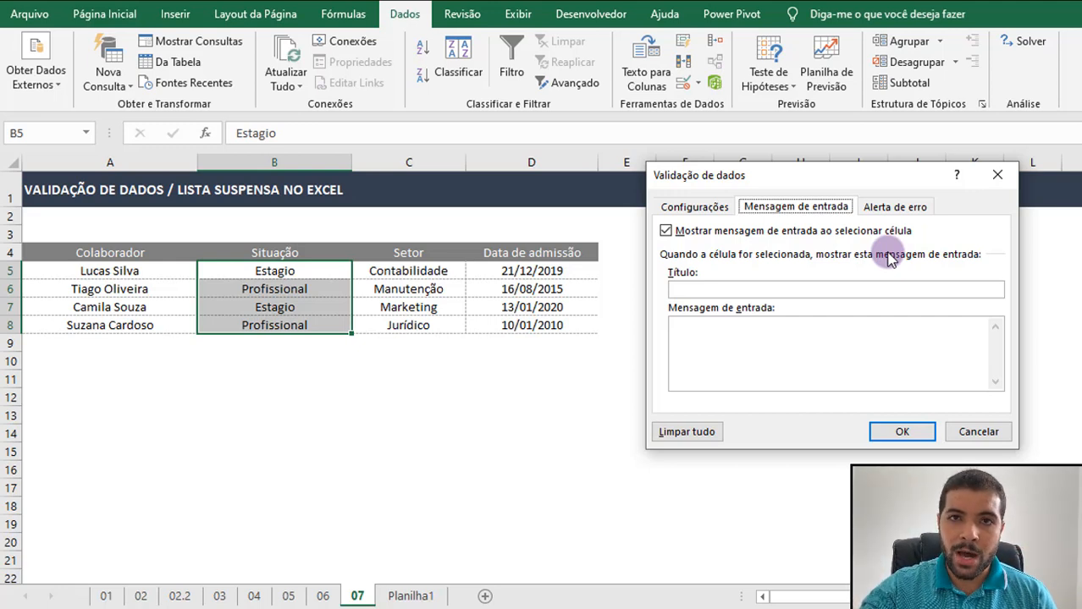
pyautogui.click(826, 292)
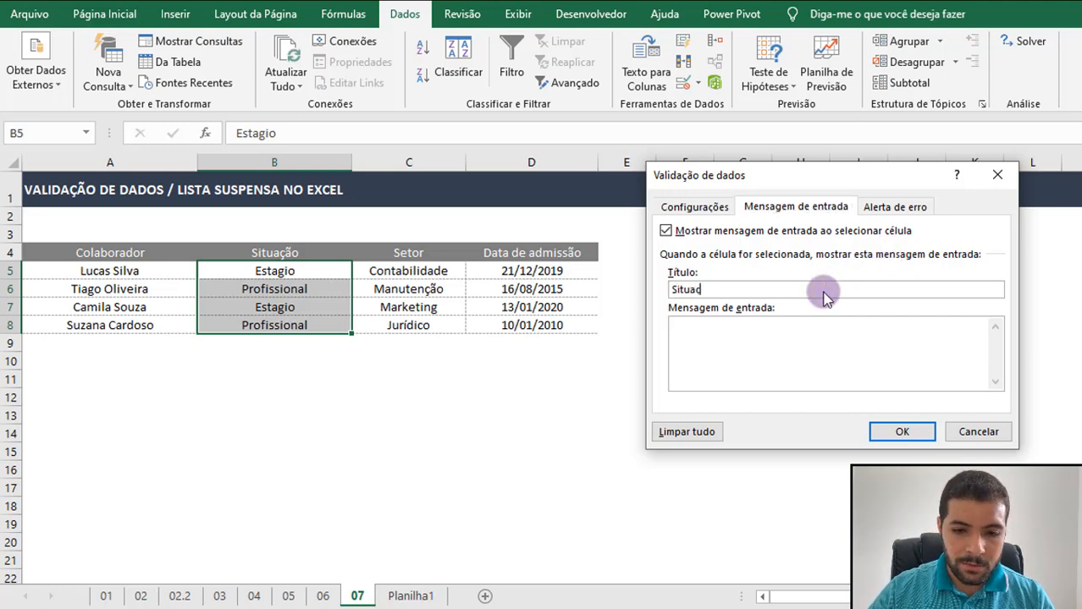
pyautogui.click(761, 333)
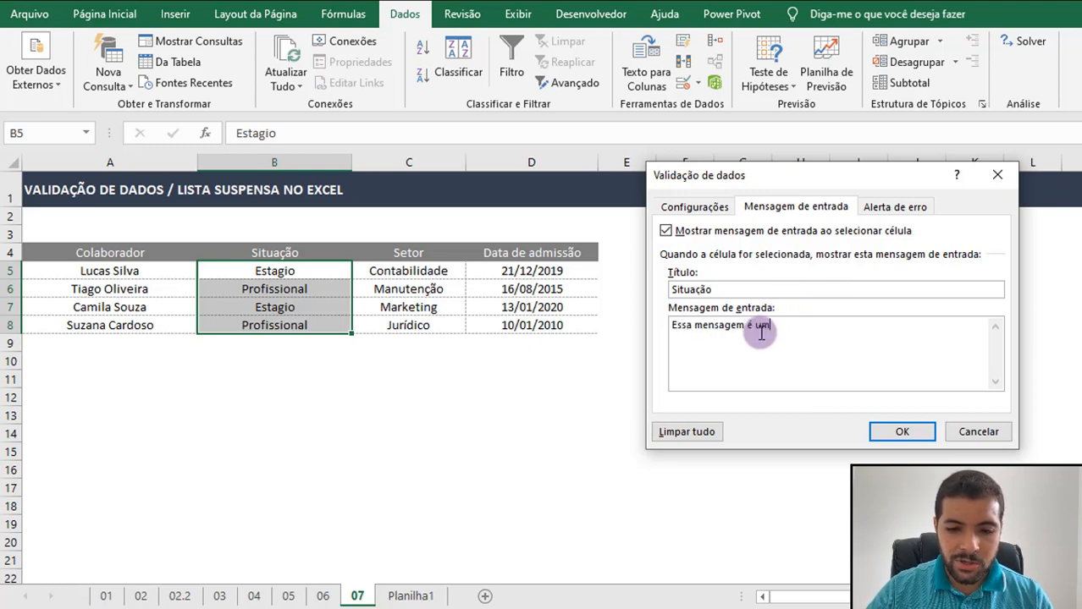
pyautogui.click(902, 431)
# Check the input message by selecting cells B5 and B6 and comparing with a cell in the Setor column
pyautogui.click(602, 428)
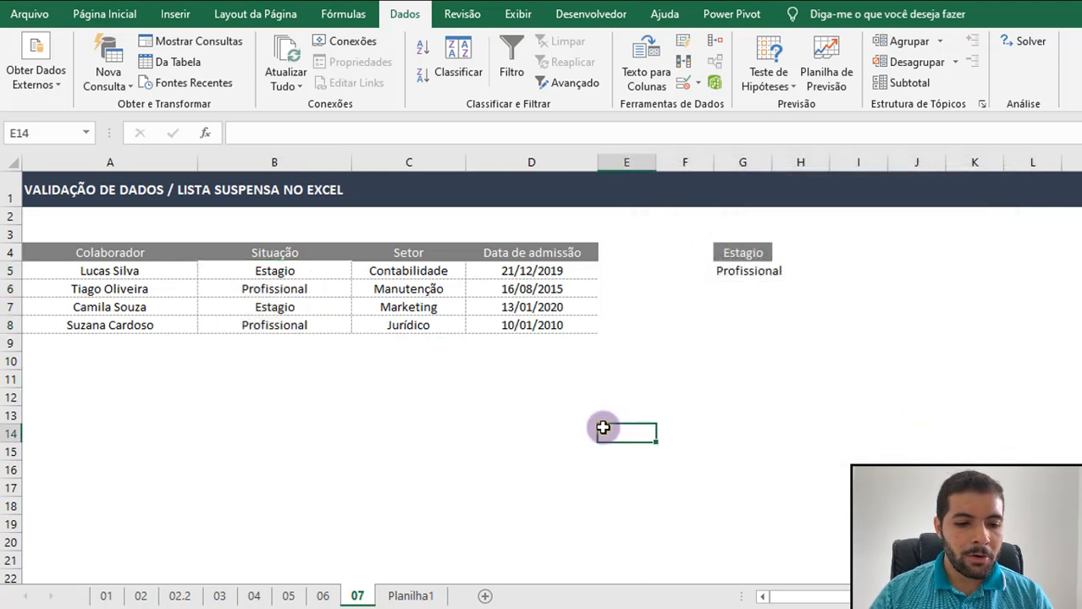
pyautogui.click(323, 272)
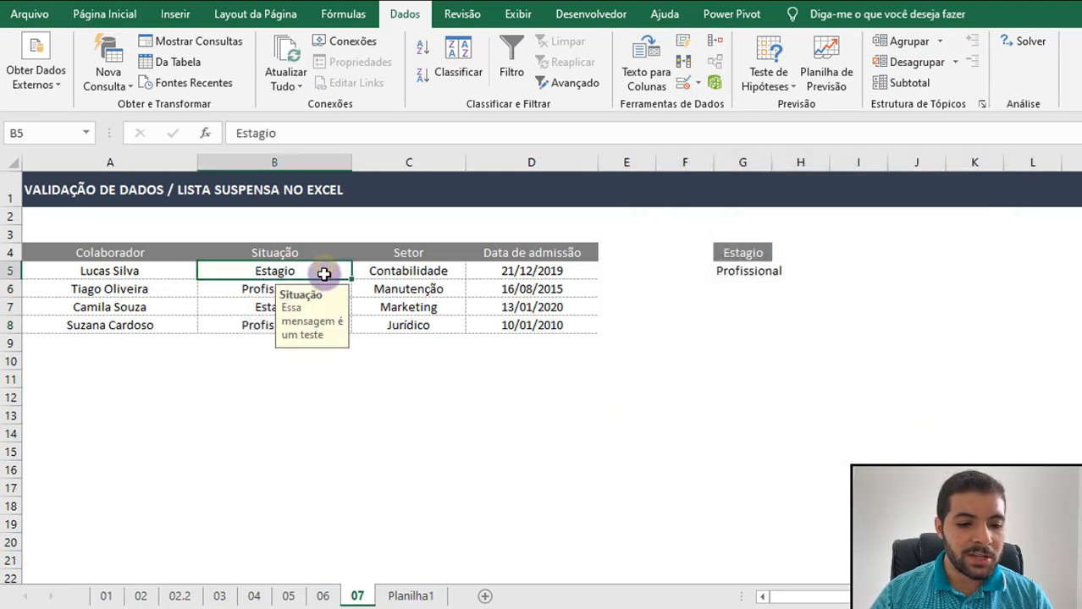
pyautogui.click(264, 290)
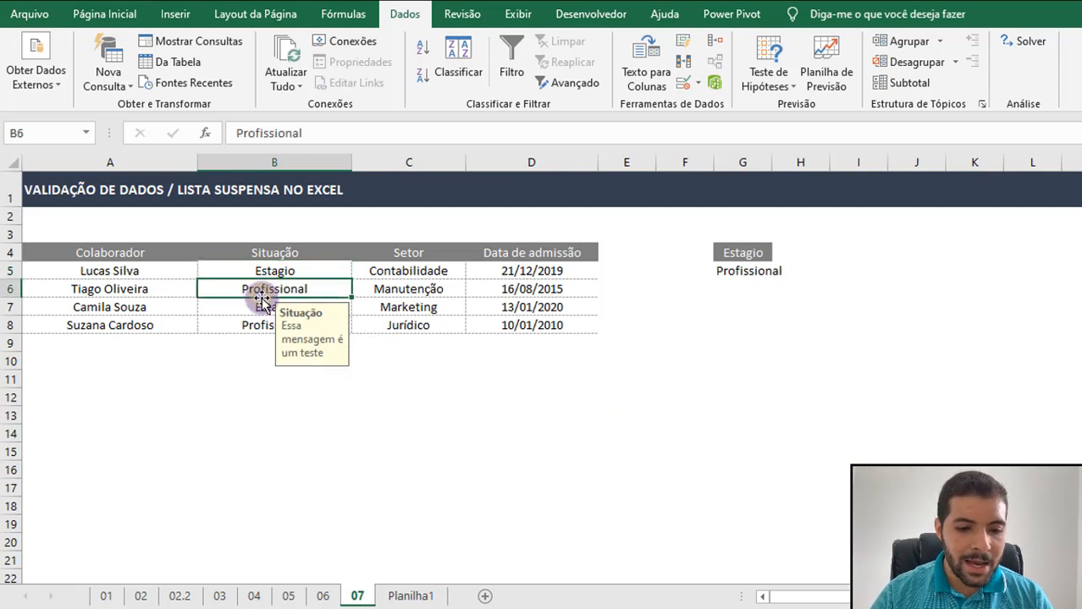
pyautogui.click(435, 322)
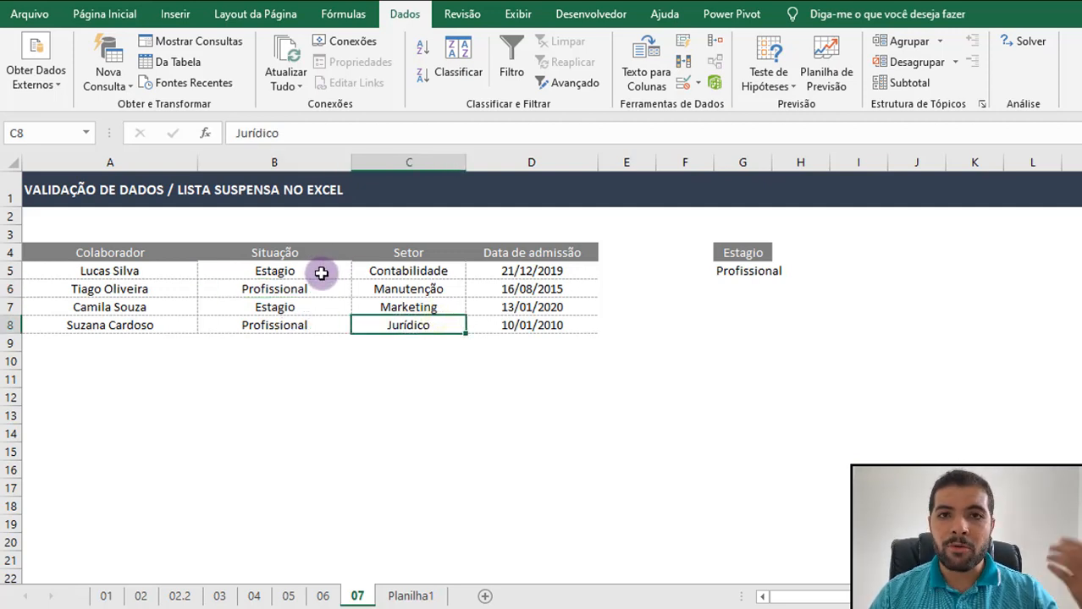
# Turn off showing the input message when cells B5:B8 are selected
pyautogui.moveTo(321, 273); pyautogui.dragTo(316, 319)
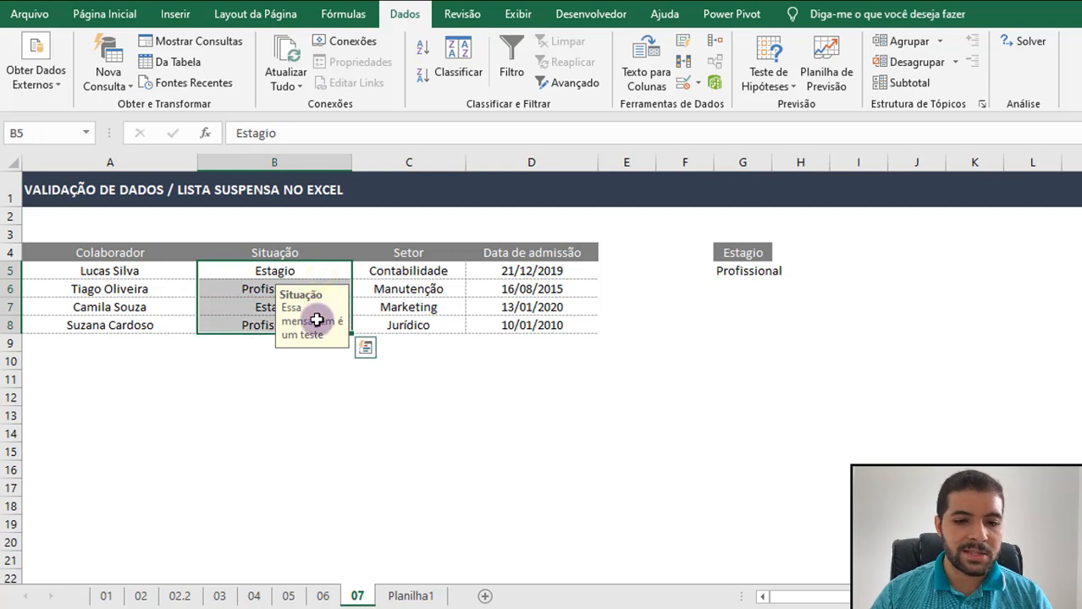
pyautogui.click(682, 85)
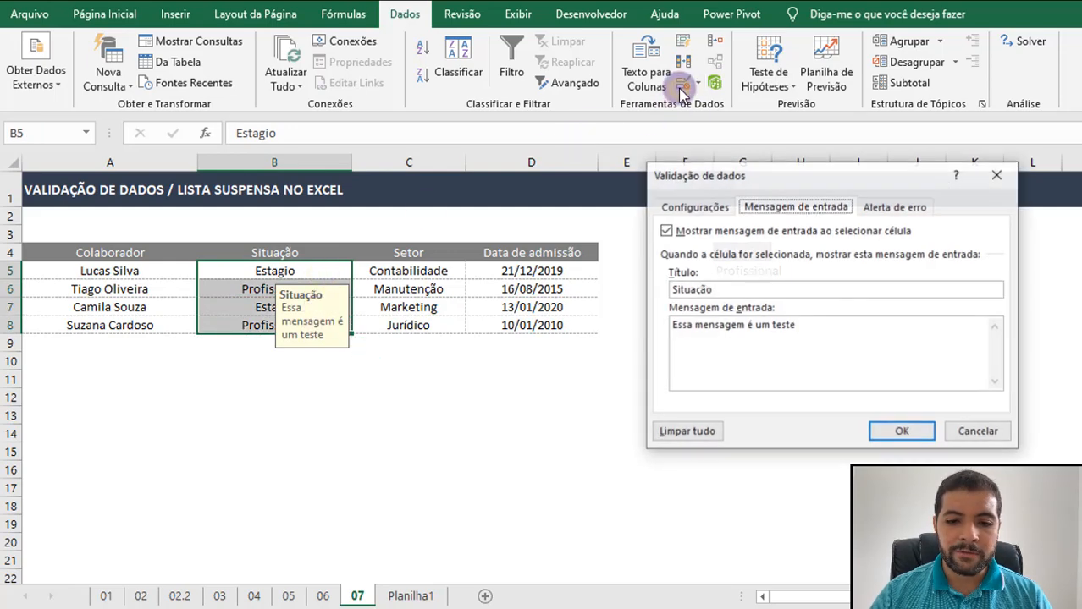
pyautogui.click(667, 233)
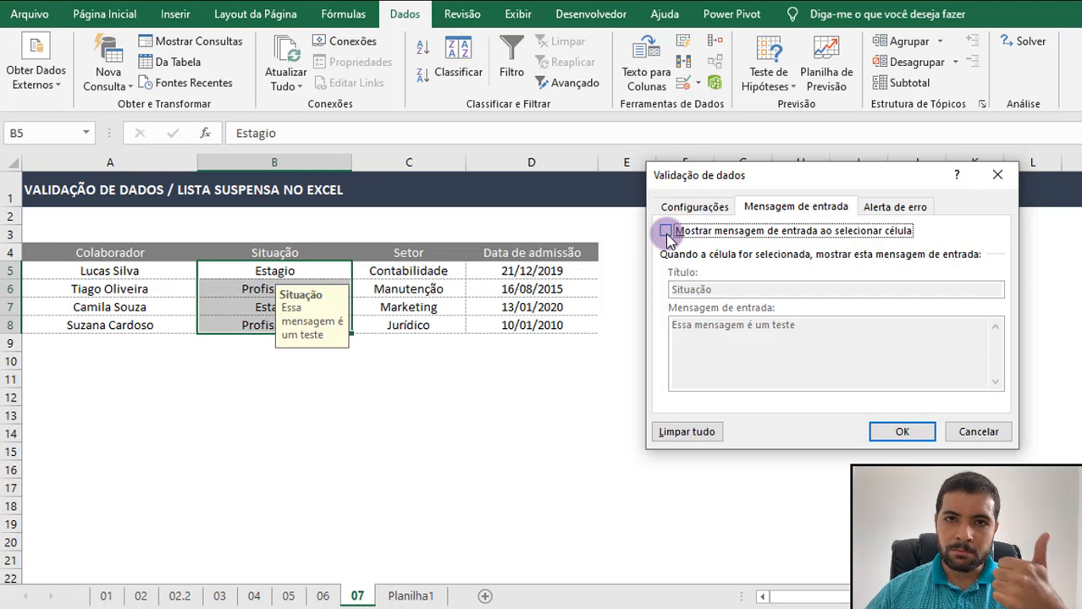
# Give B5:B8 an error alert titled "Mensagem Incorreta" with the text "Por favor verificar a mensagem correta", and apply the validation changes
pyautogui.click(866, 212)
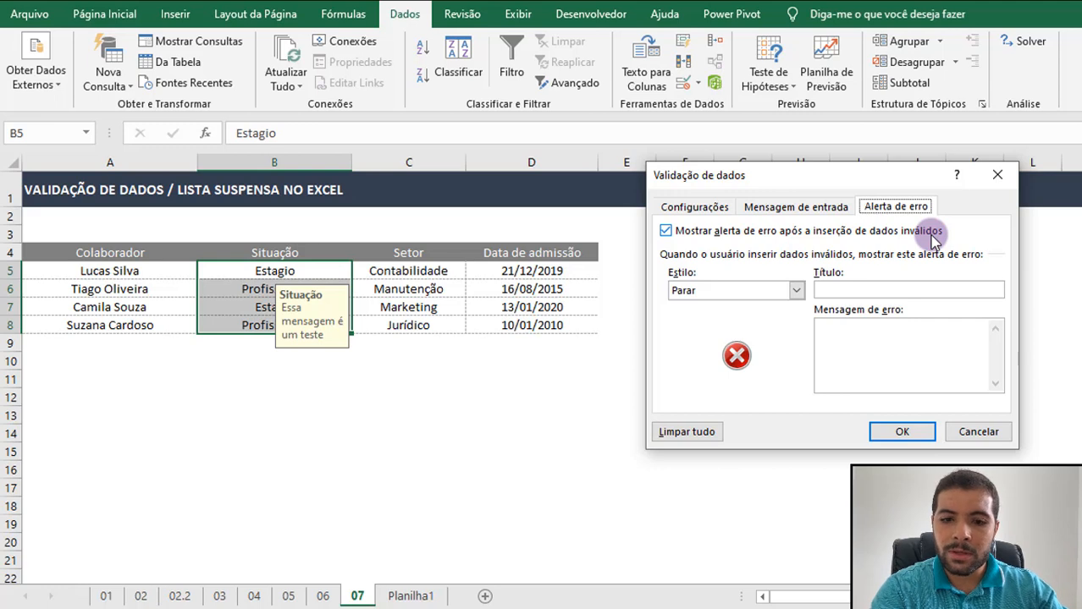
pyautogui.click(839, 288)
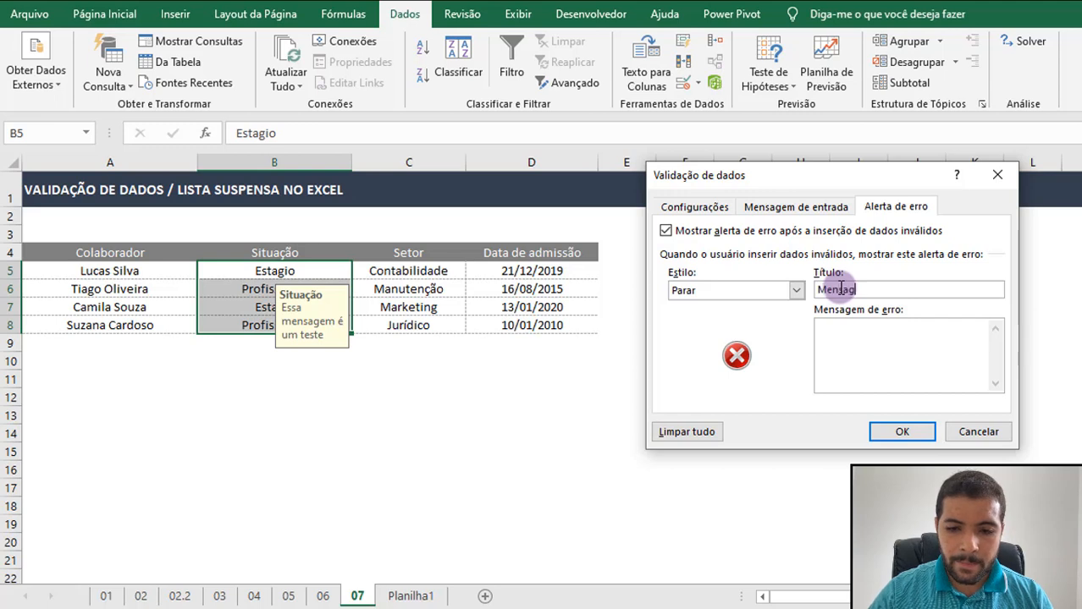
pyautogui.click(851, 333)
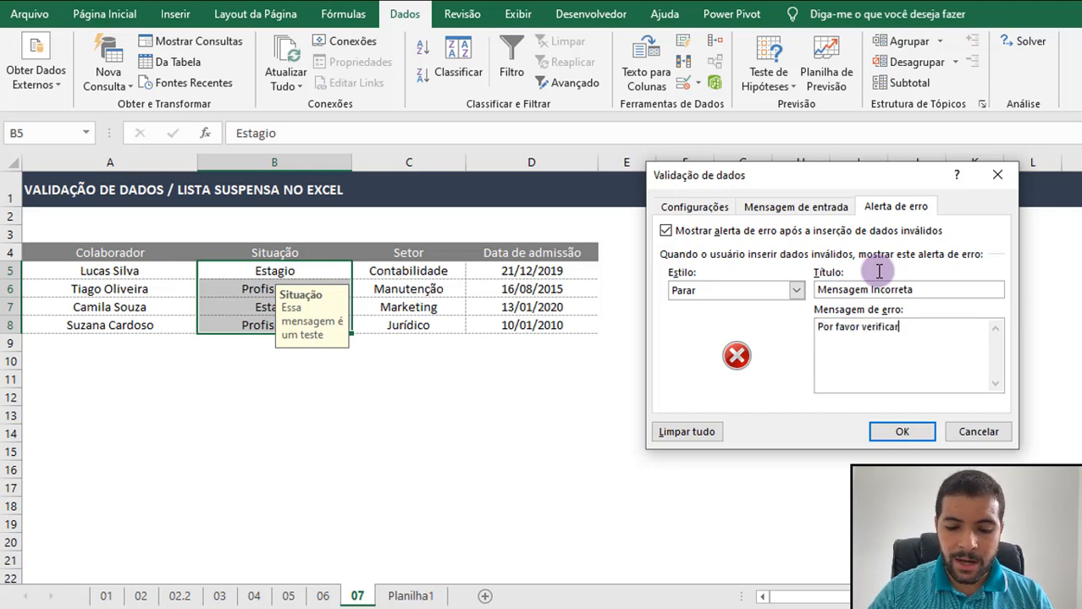
pyautogui.write('Por favor verificar a mensa')
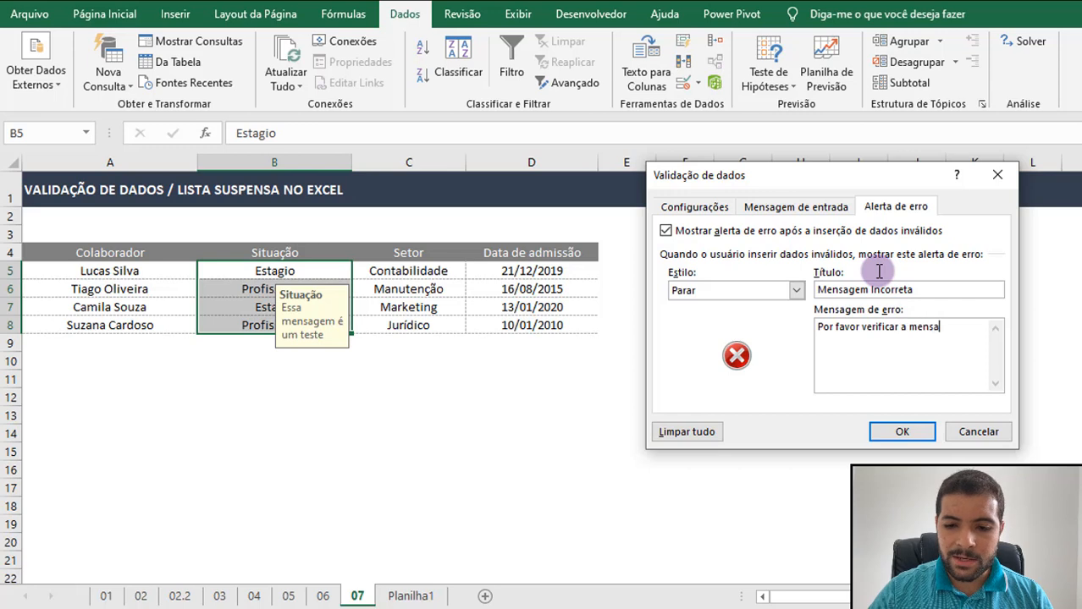
pyautogui.write('gem correta')
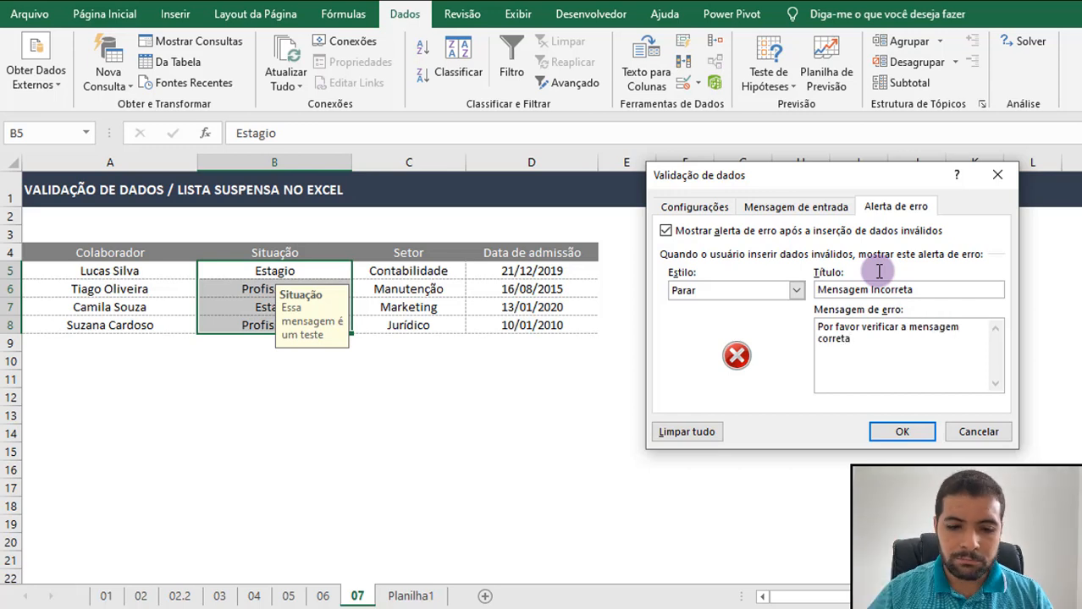
pyautogui.click(901, 430)
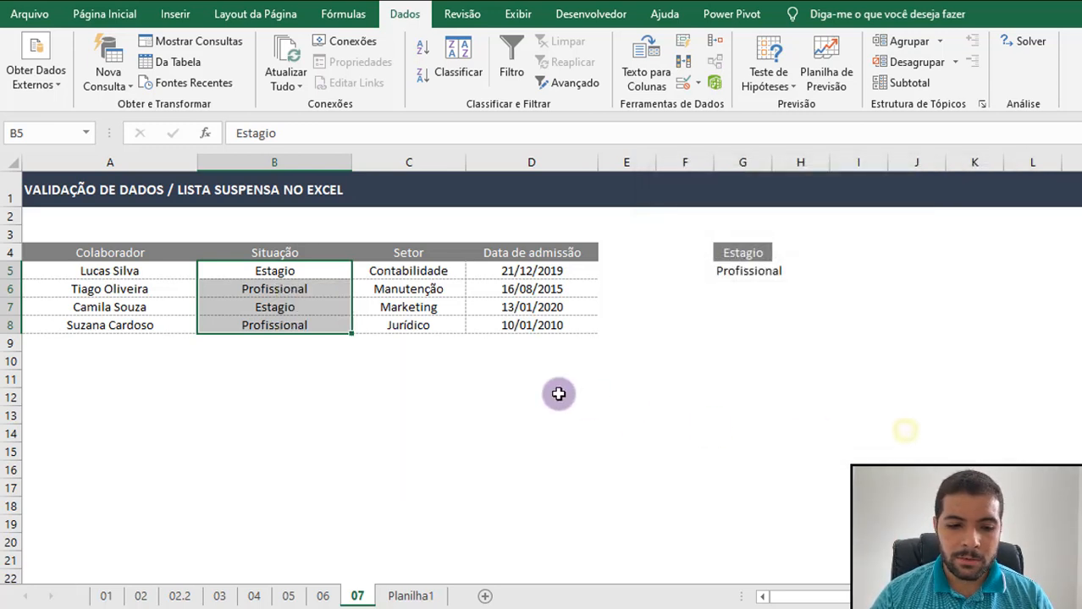
# Test the custom error alert by trying to enter Efetivo in cell B5, retry once, and cancel the entry
pyautogui.click(559, 394)
pyautogui.click(315, 270)
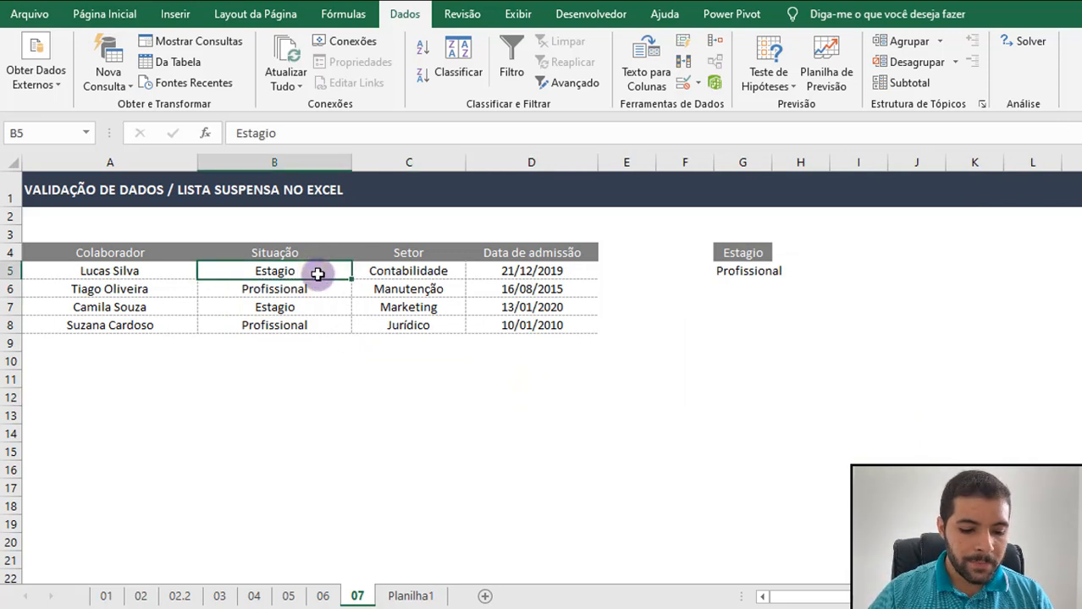
pyautogui.write('Efetivo')
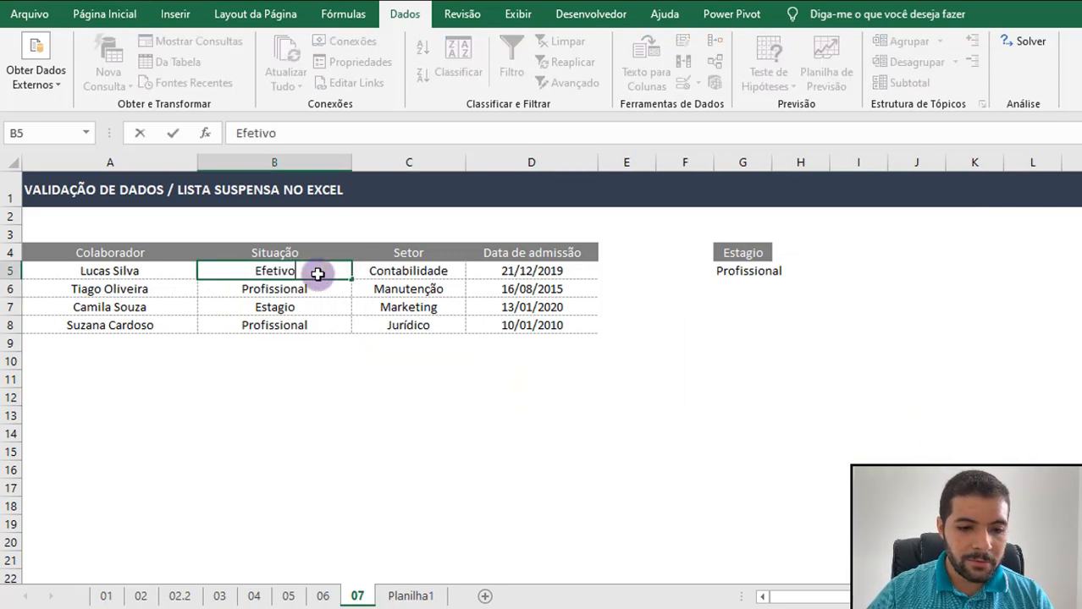
pyautogui.press('Return')
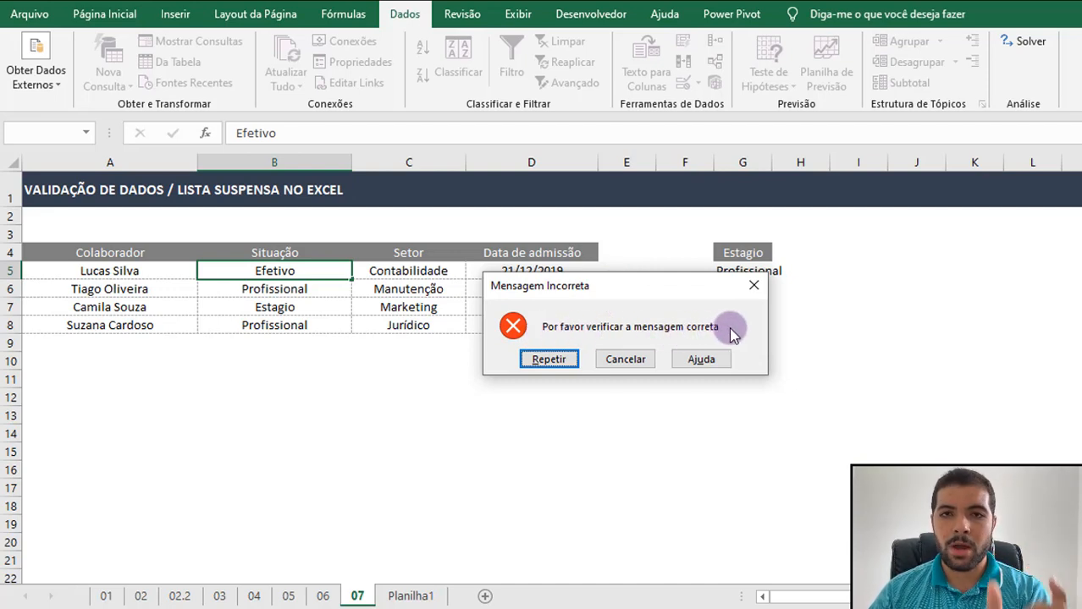
pyautogui.click(551, 359)
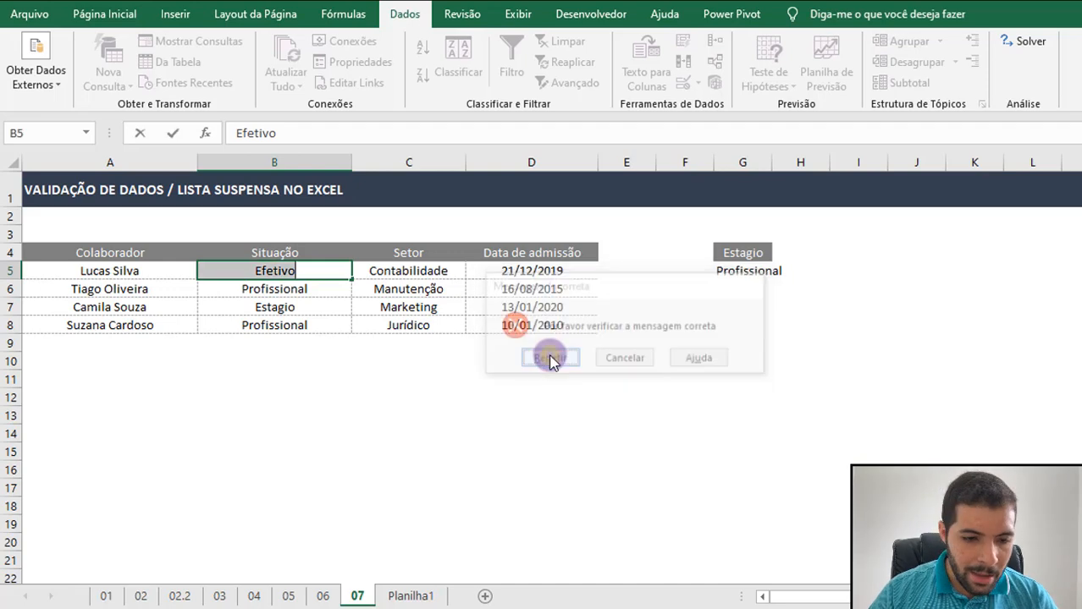
pyautogui.click(370, 310)
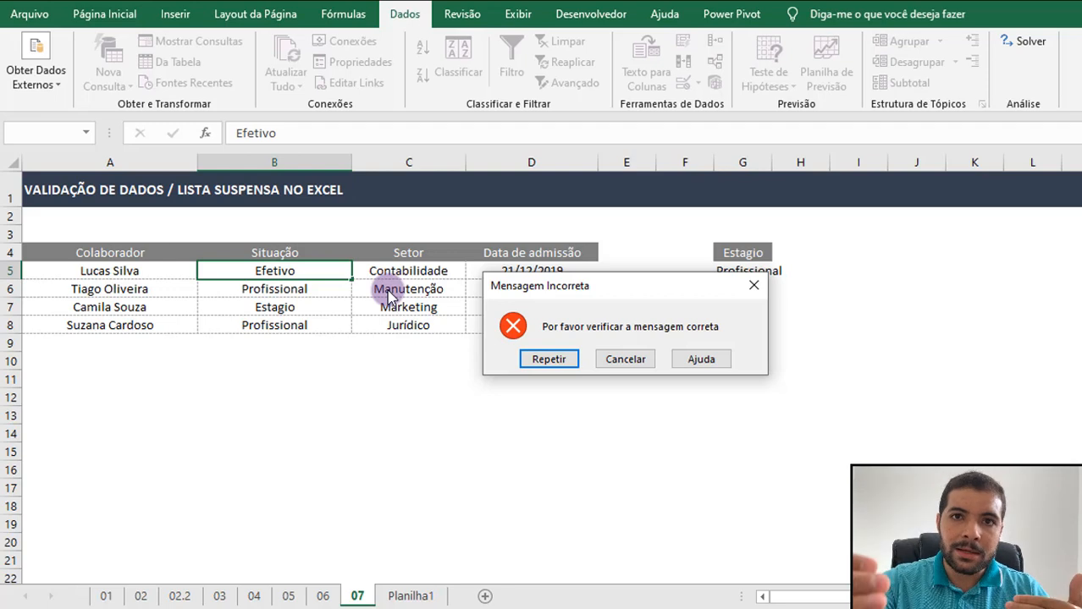
pyautogui.click(624, 360)
# Change the error alert style of cells B5:B8 to Aviso and apply it
pyautogui.moveTo(319, 294); pyautogui.dragTo(328, 322)
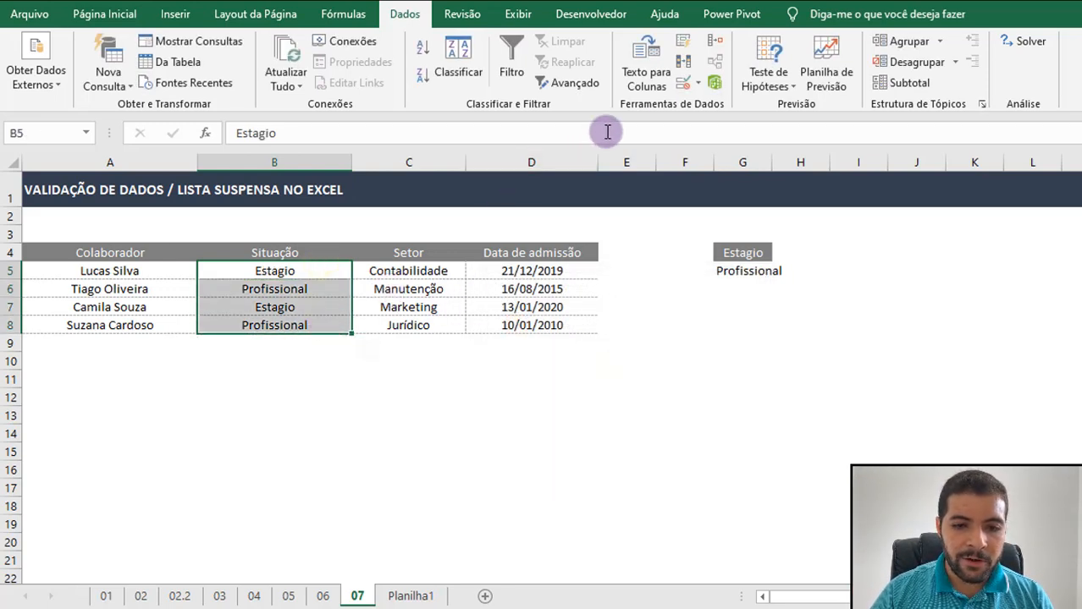
pyautogui.click(690, 87)
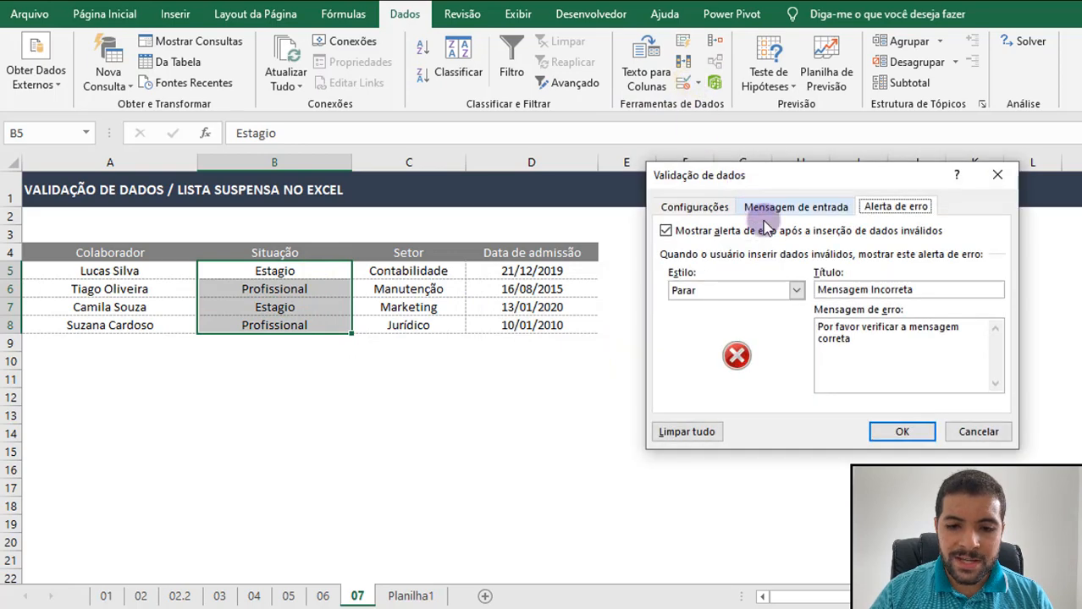
pyautogui.click(795, 292)
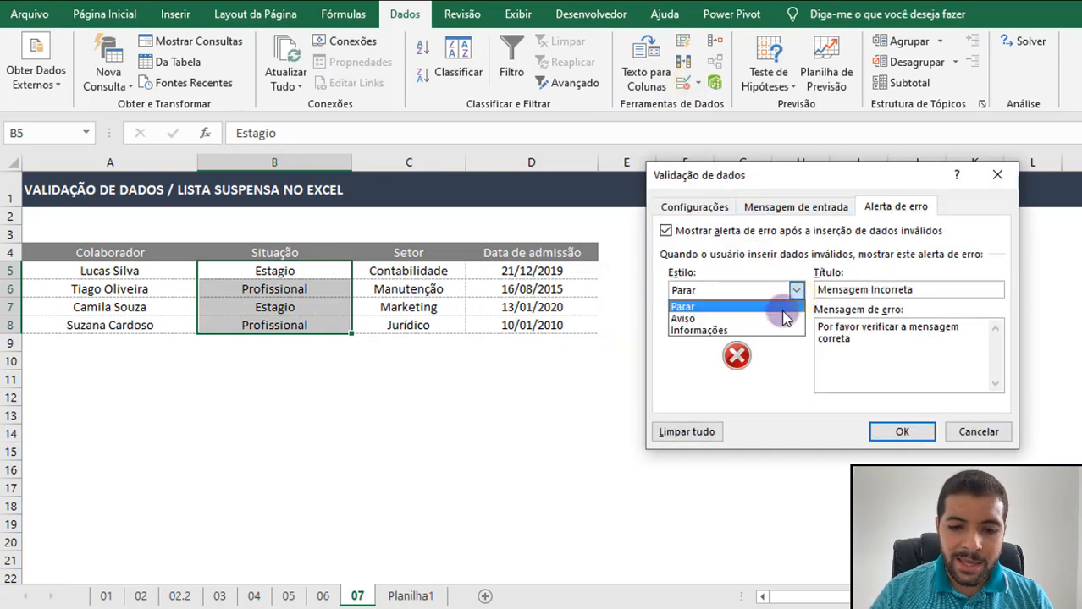
pyautogui.click(772, 319)
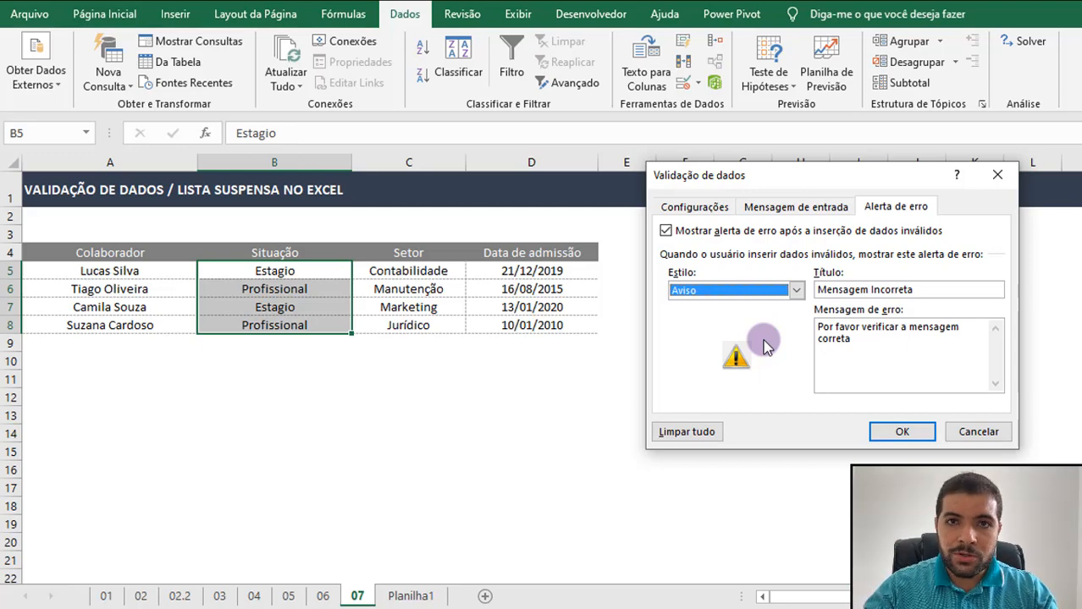
pyautogui.click(909, 437)
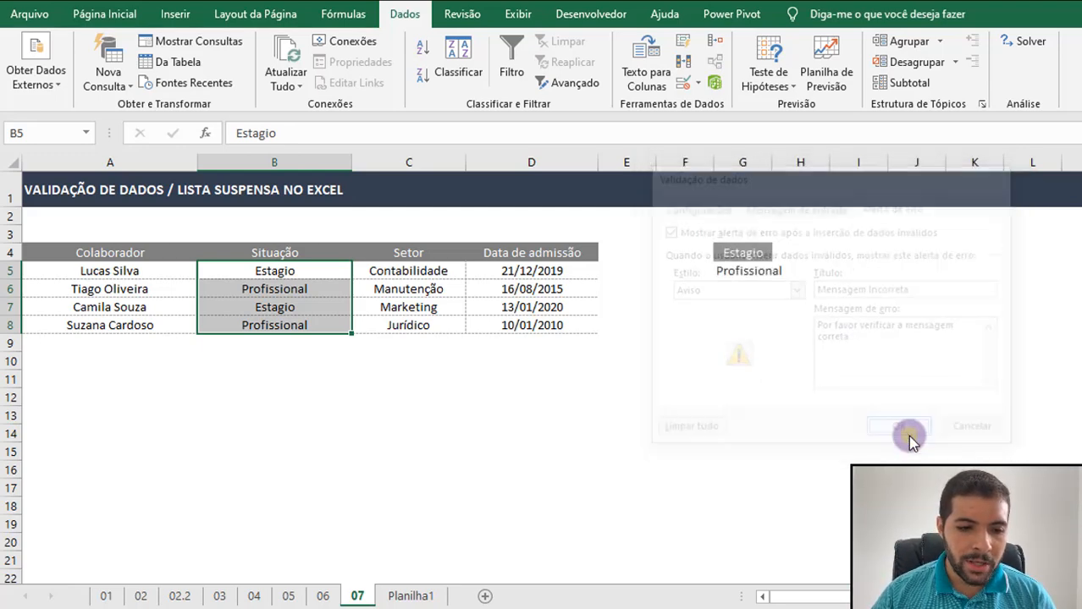
# Test the Aviso alert by entering Efetivo in cell B5 and choosing to continue, and undo the entry
pyautogui.click(304, 273)
pyautogui.write('Efetivo')
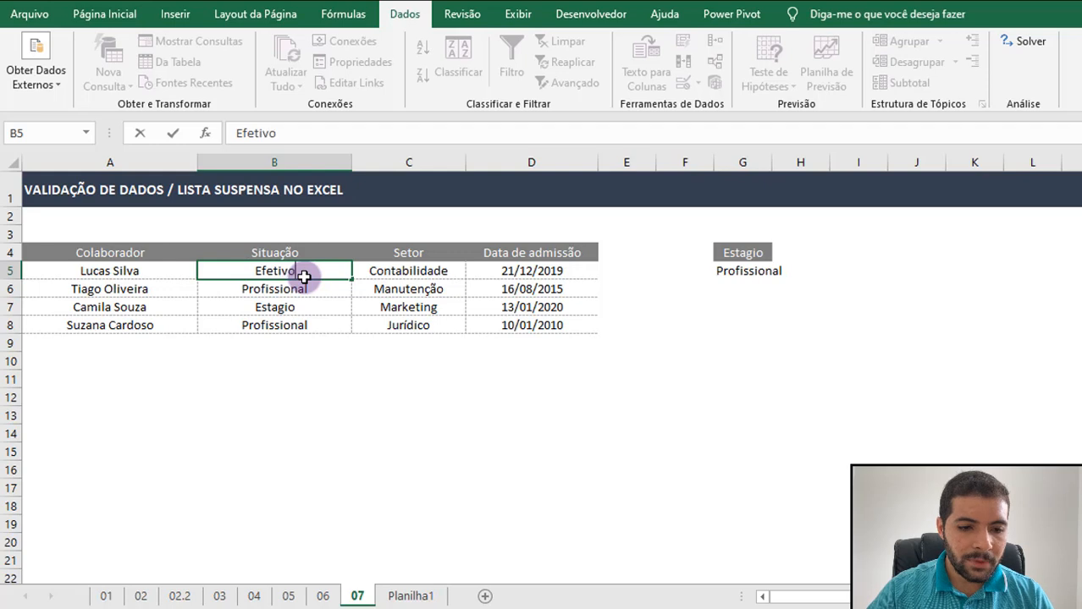
pyautogui.press('Return')
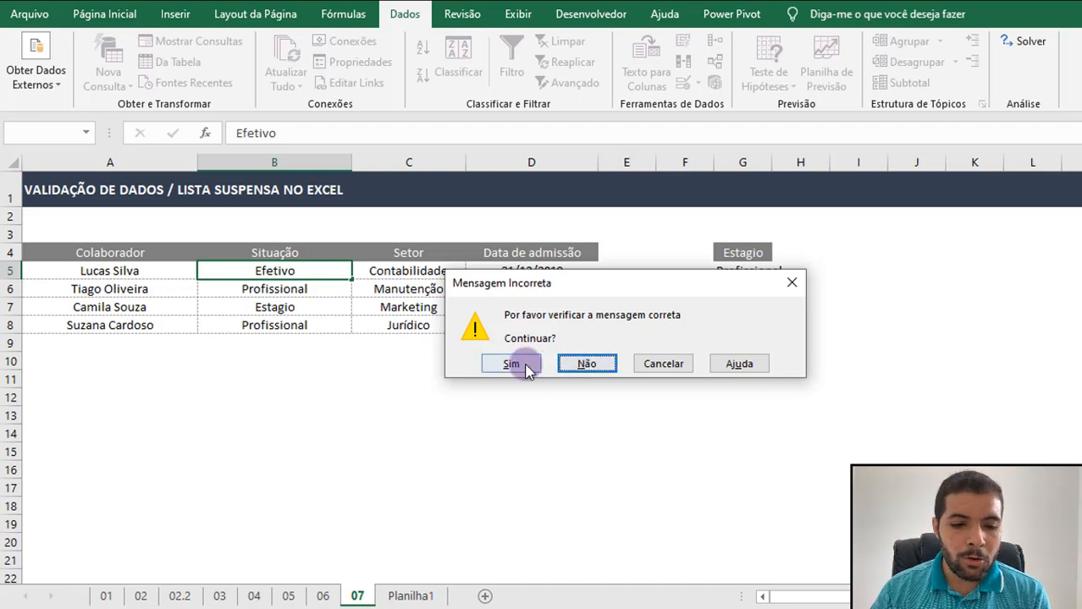
pyautogui.click(513, 363)
pyautogui.click(340, 304)
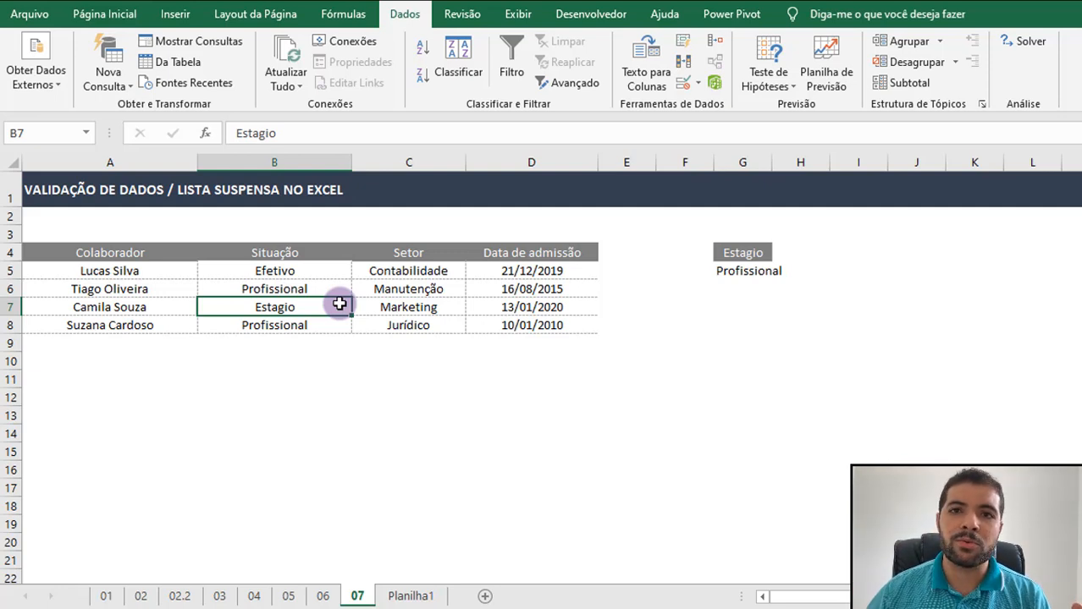
pyautogui.hotkey('ctrl', 'z')
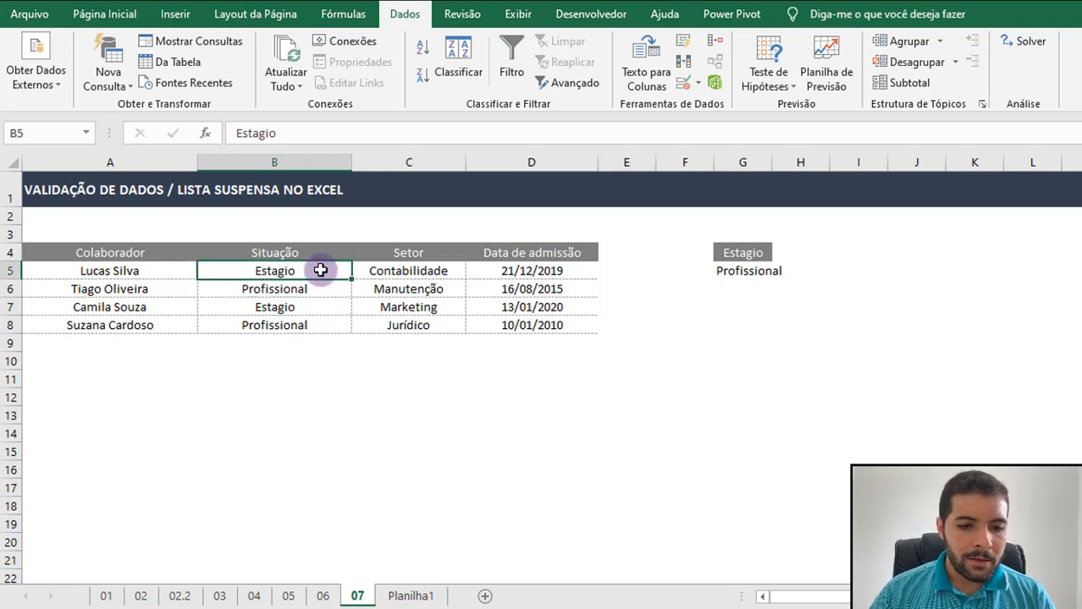
# Set the error alert style of cells B5:B8 to Informações and apply it
pyautogui.moveTo(320, 270); pyautogui.dragTo(317, 321)
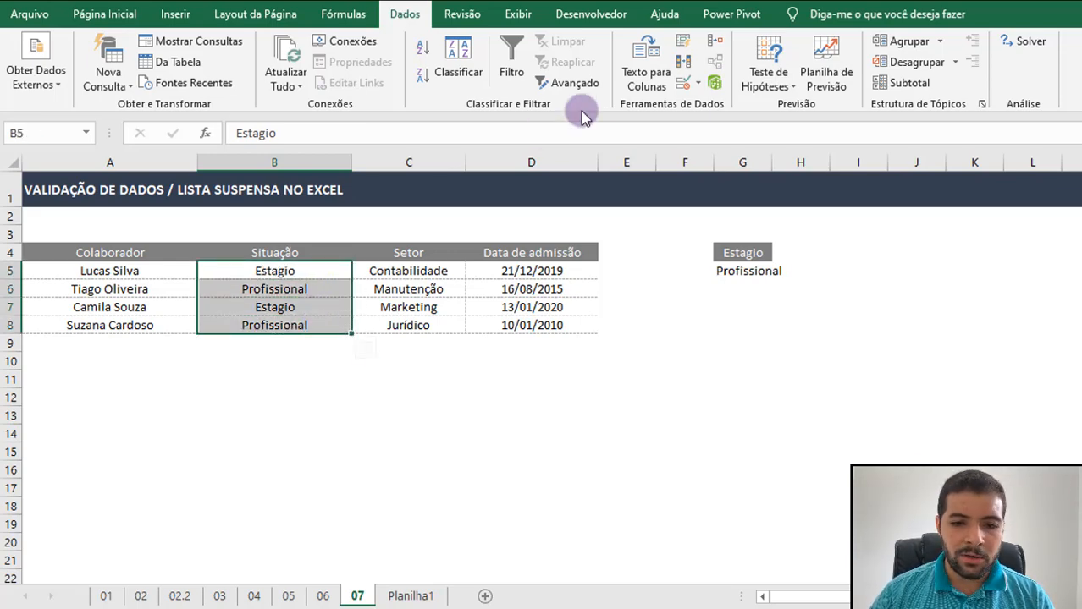
pyautogui.click(682, 82)
pyautogui.click(796, 290)
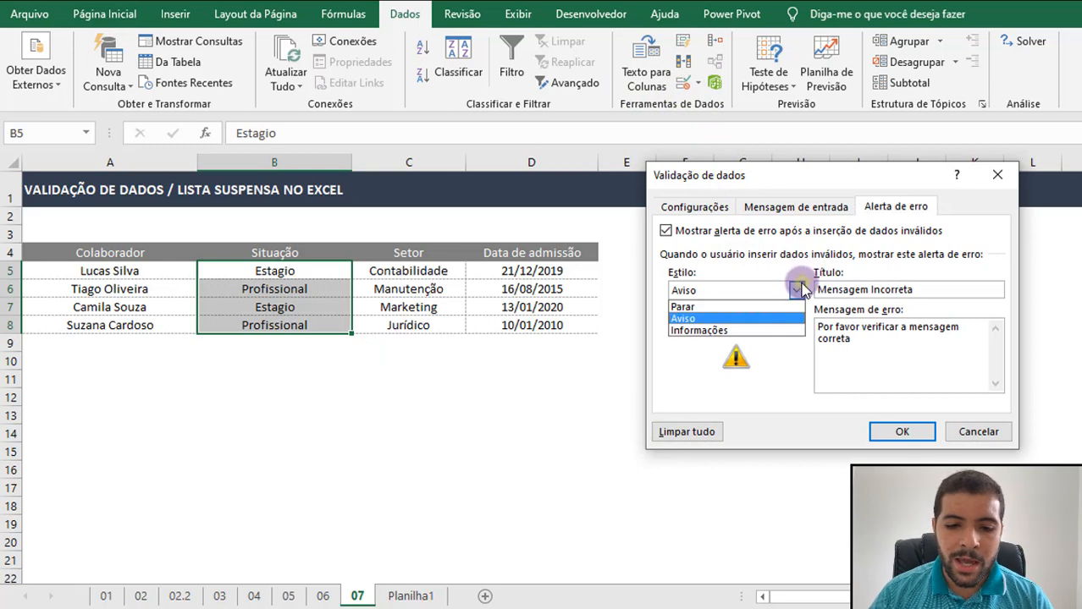
pyautogui.click(772, 330)
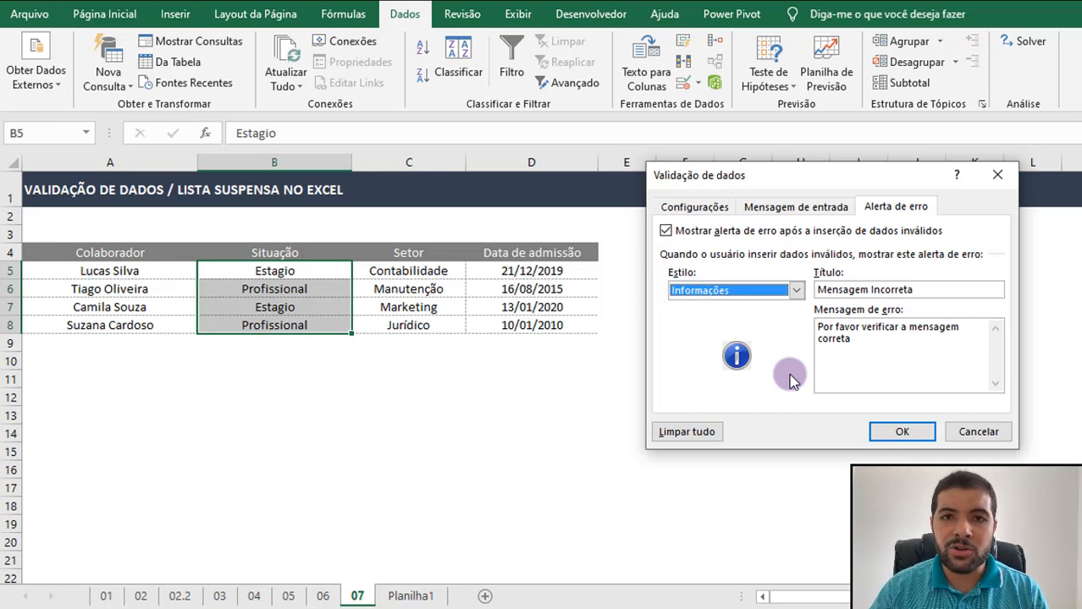
pyautogui.click(901, 430)
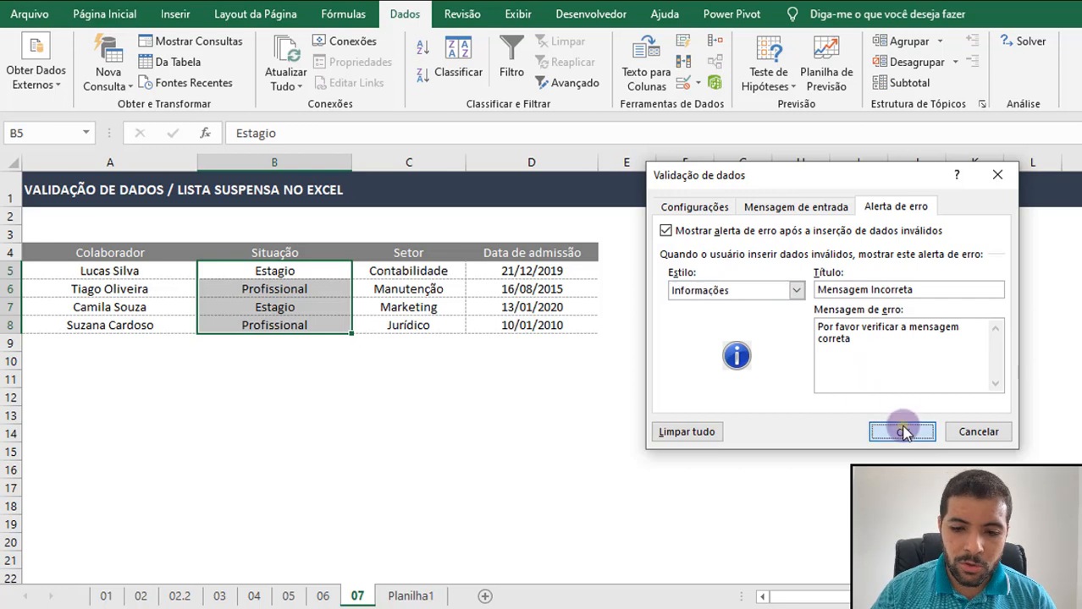
# Test the Informações alert by entering Efetivo in cell B5 and accepting the value
pyautogui.click(299, 270)
pyautogui.write('Efetivo')
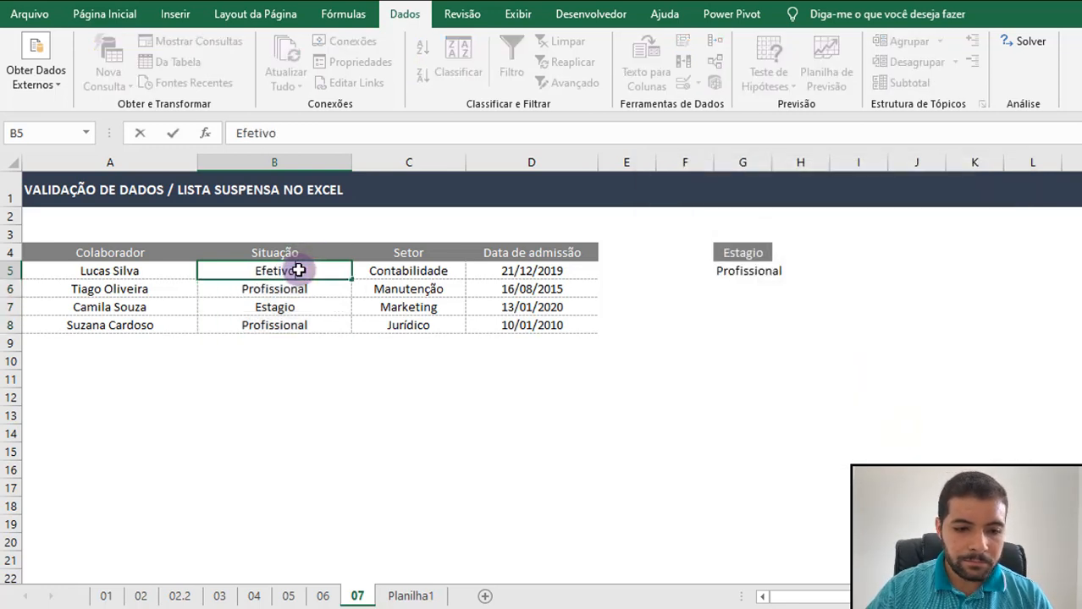
pyautogui.press('Return')
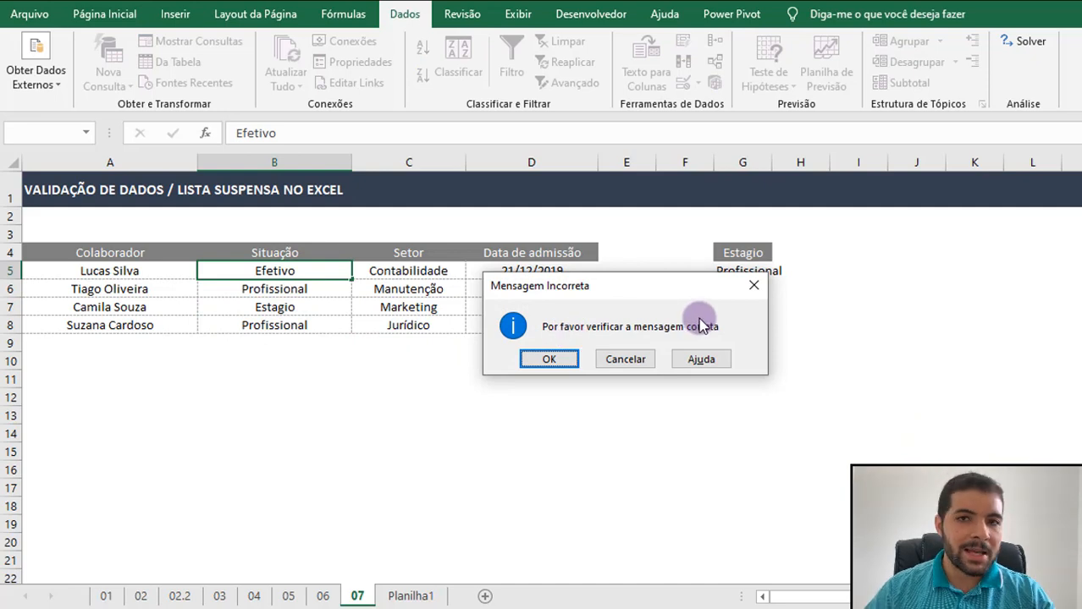
pyautogui.click(546, 359)
pyautogui.click(342, 348)
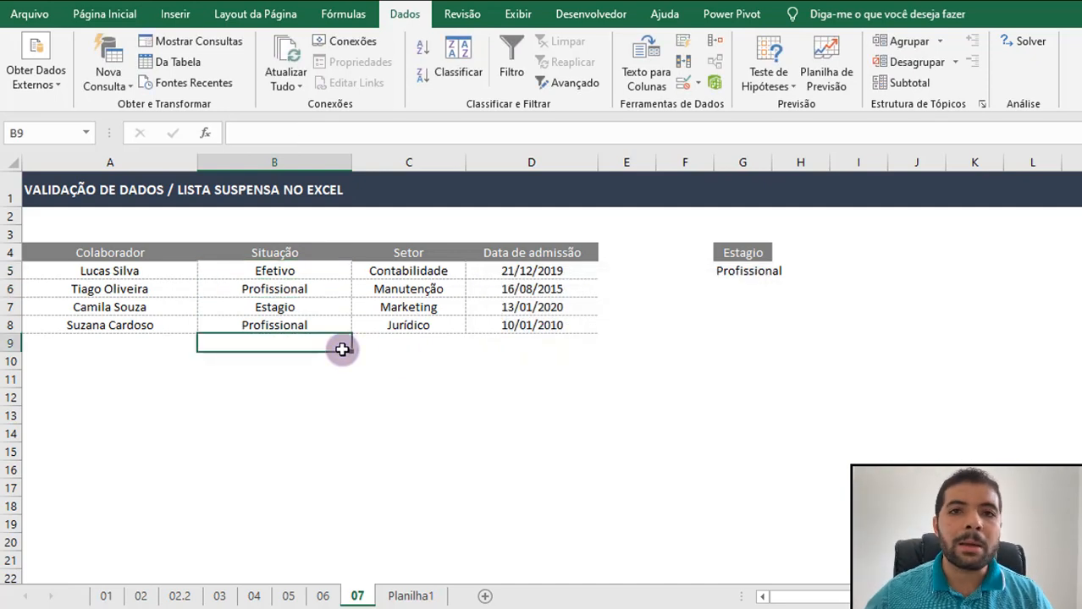